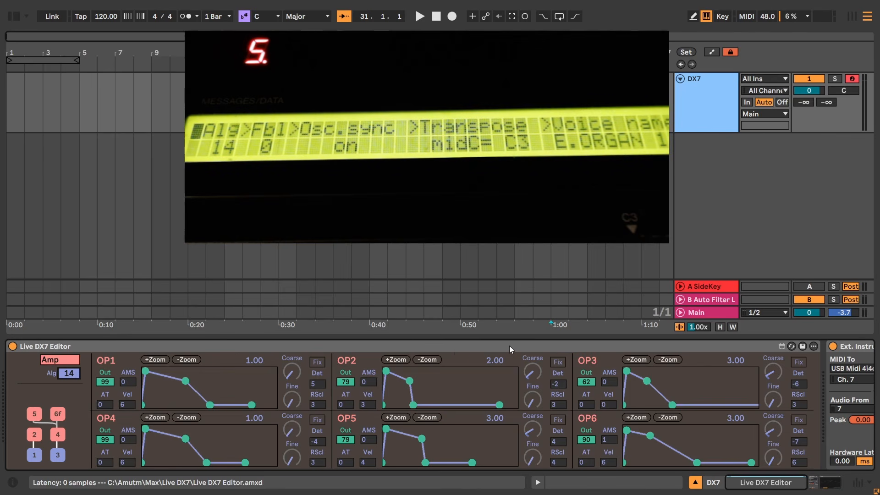
- Examine the External Instrument's MIDI and audio routing, and the Live DX7 Editor's Amp and KScale pages
drag(460, 345, 322, 352)
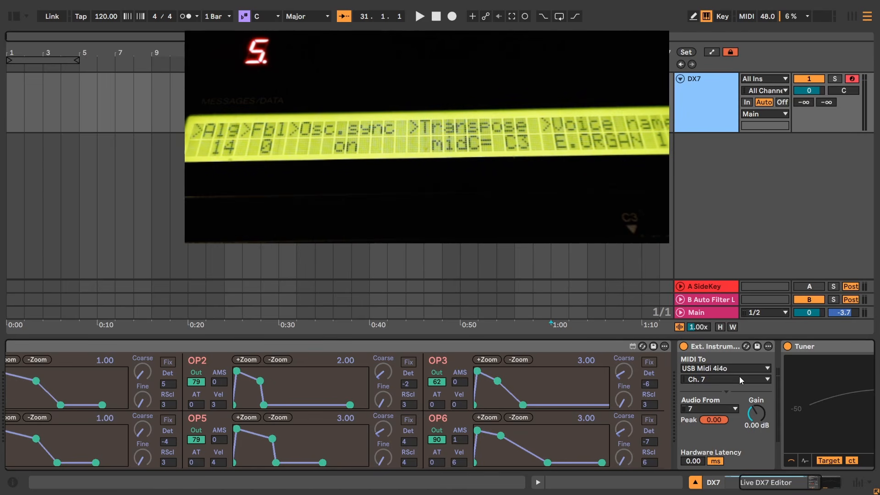
click(604, 347)
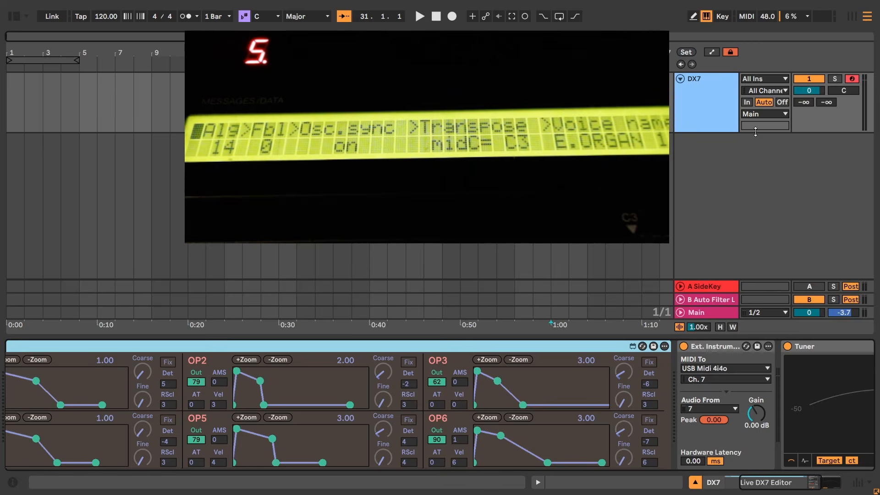
click(647, 350)
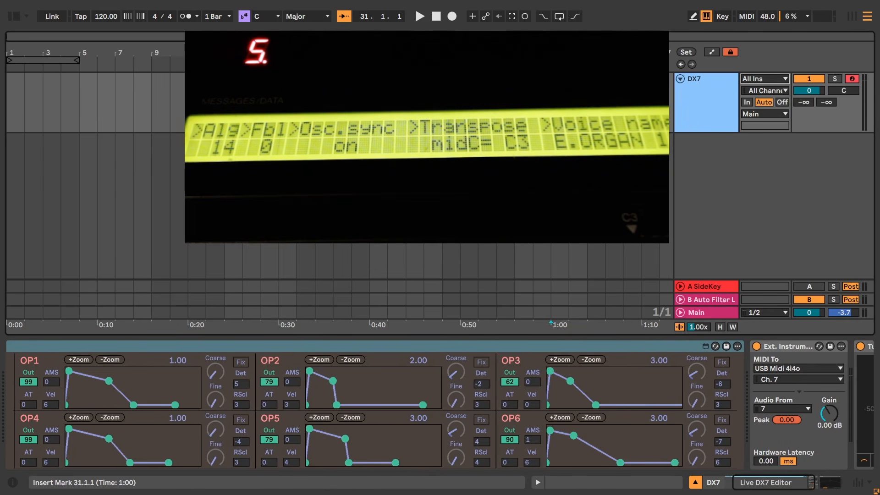
click(546, 348)
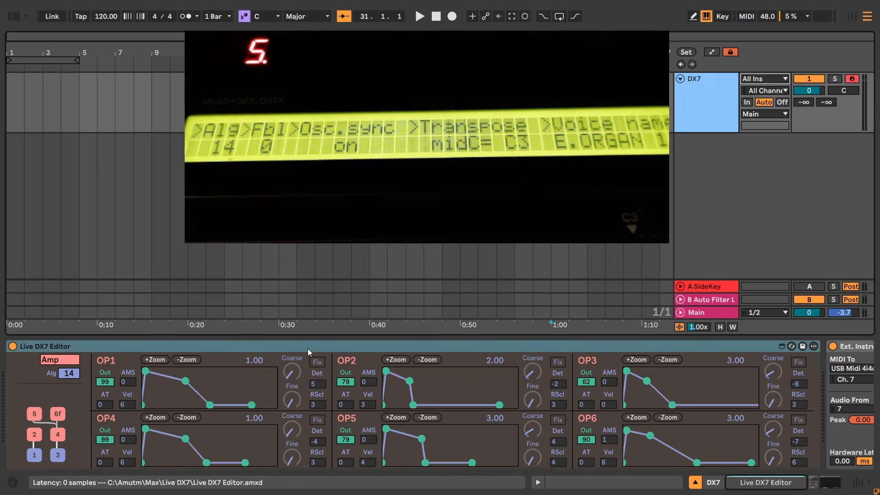
click(48, 357)
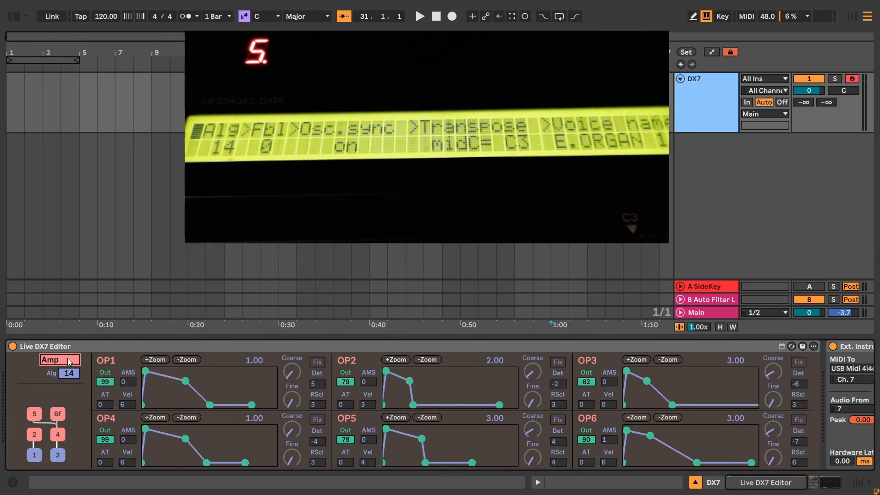
click(67, 358)
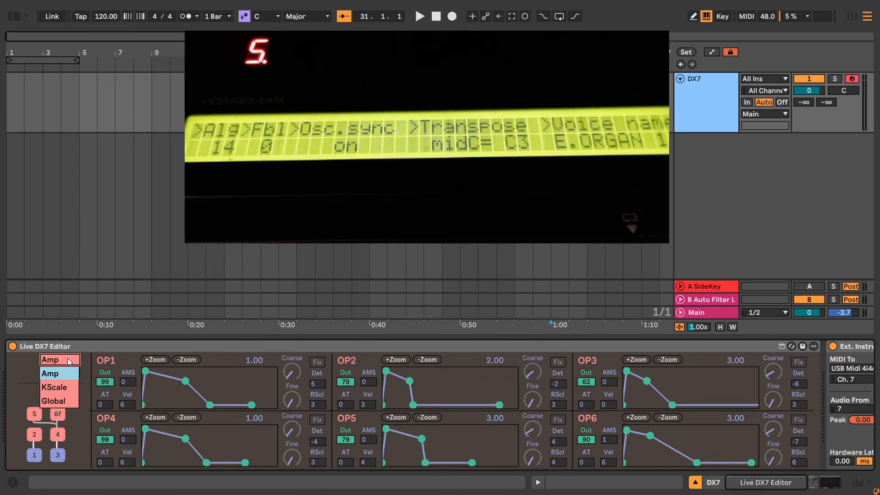
click(66, 391)
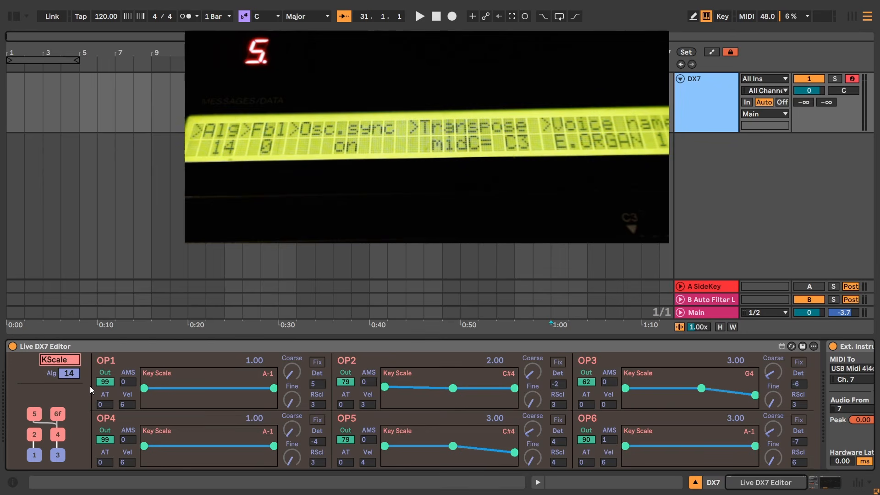
- Switch the Live DX7 Editor to its Global page and initialize the patch
click(63, 364)
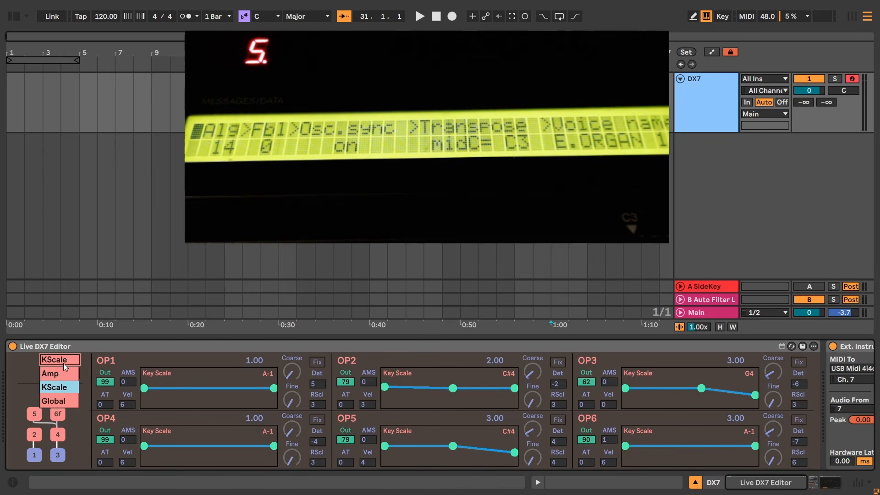
click(63, 400)
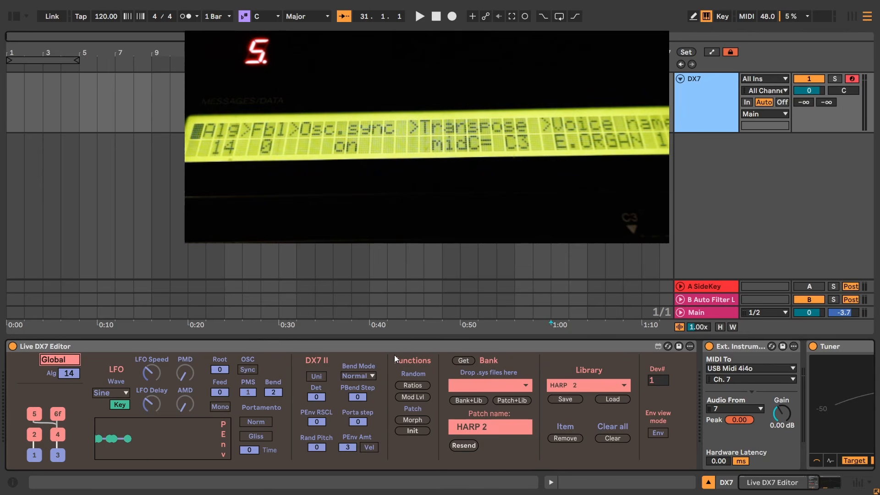
click(412, 431)
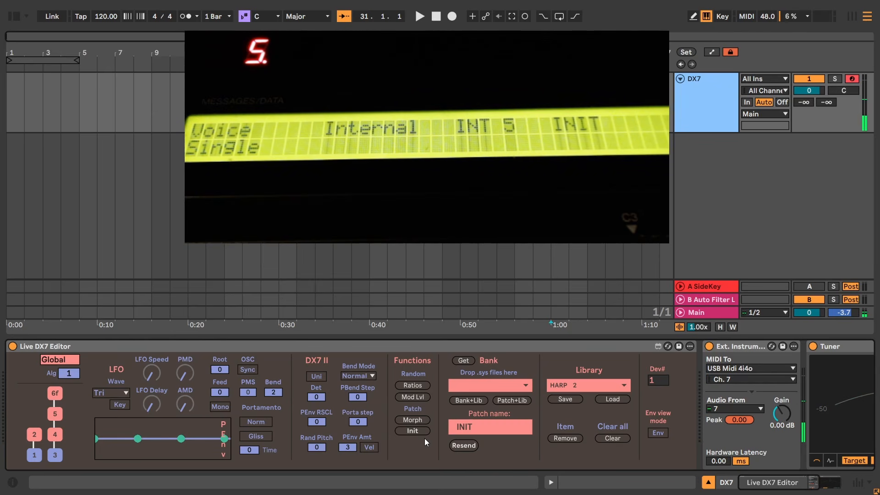
- Return to the Amp page and raise OP2's output level to 89
click(56, 362)
click(57, 373)
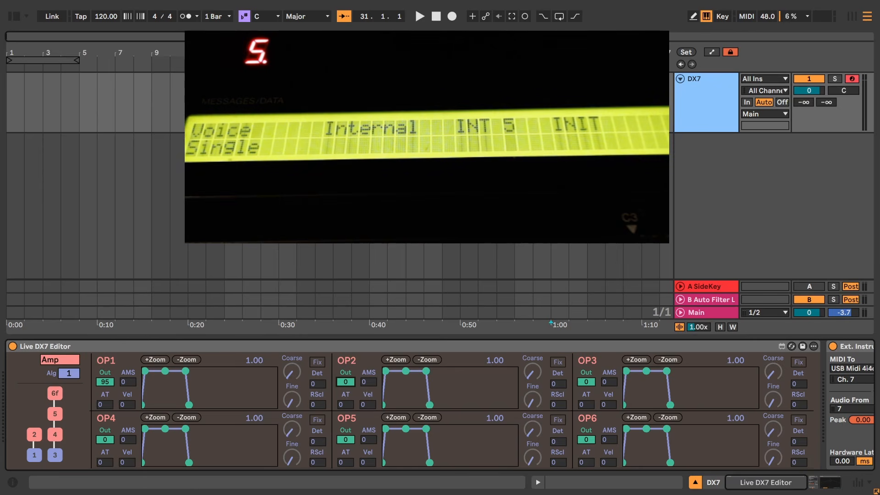
drag(346, 386, 346, 345)
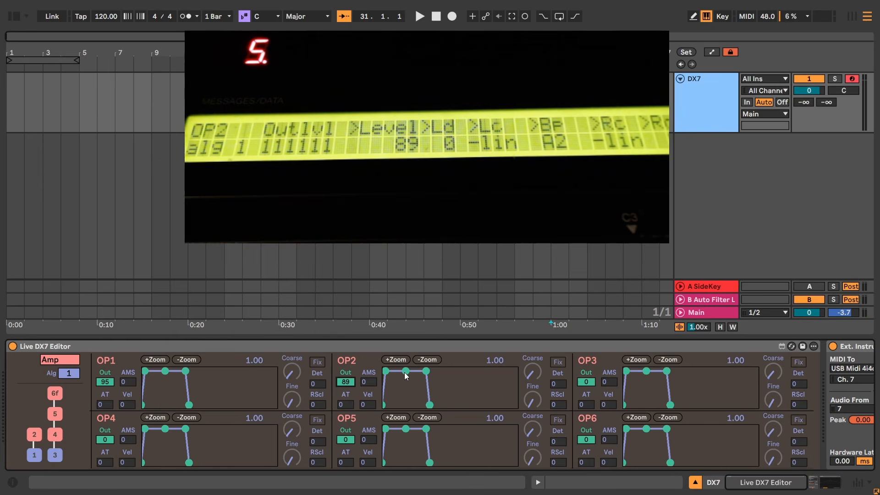
- Reshape OP2's envelope with a dip and slow rise using R2 47, L2 18 and R3 38, and lengthen its release
drag(405, 371, 409, 396)
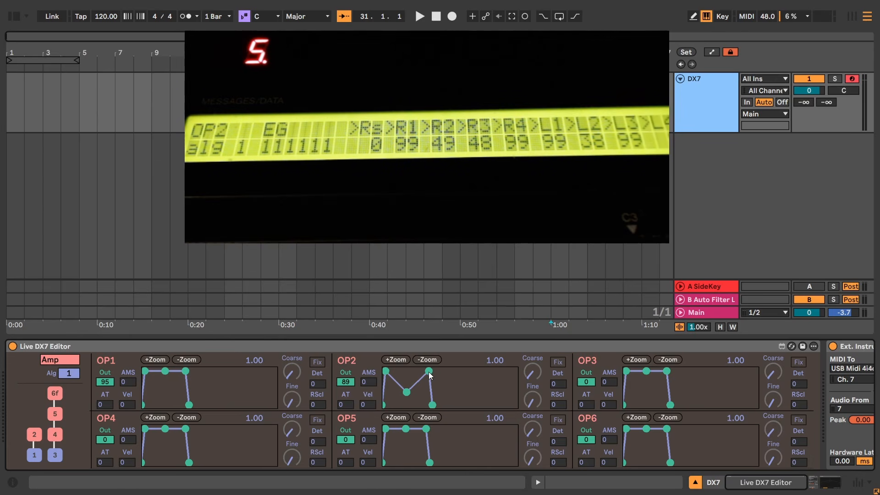
drag(429, 370, 439, 371)
drag(440, 411, 461, 418)
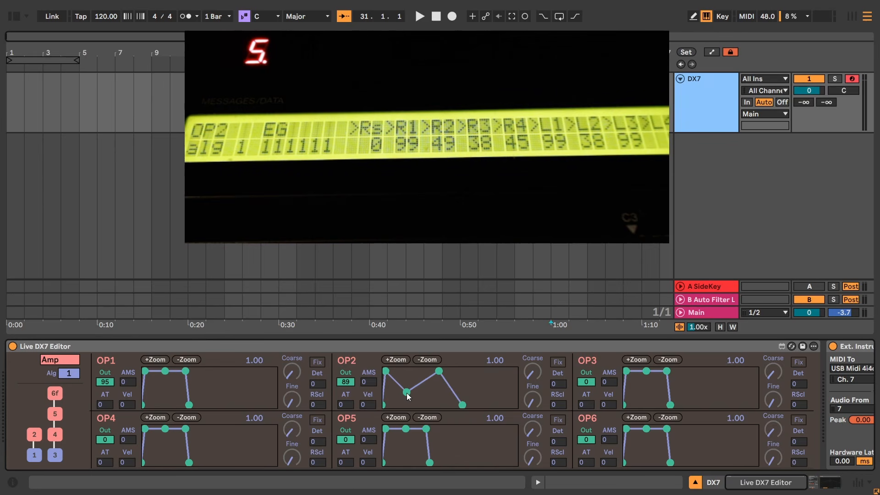
drag(406, 393, 408, 399)
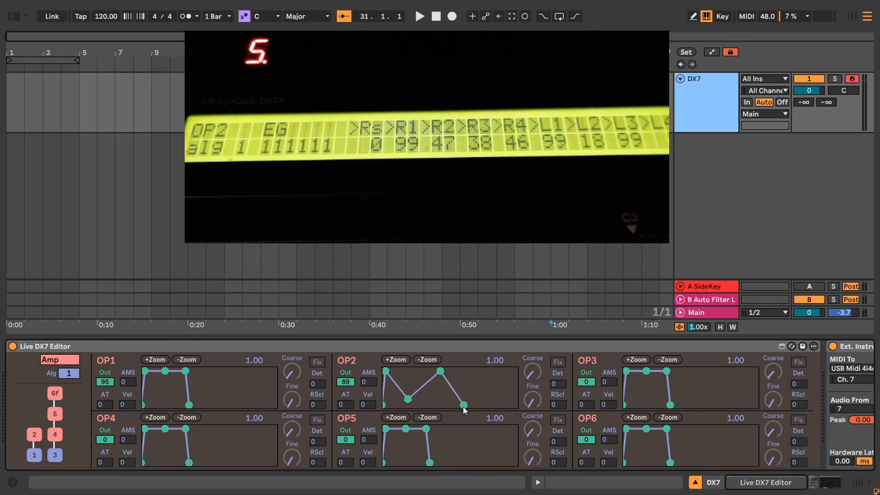
drag(465, 409, 466, 409)
- Set OP1's envelope release rate R4 to 56 and raise OP2's second envelope point to full level
drag(189, 405, 213, 371)
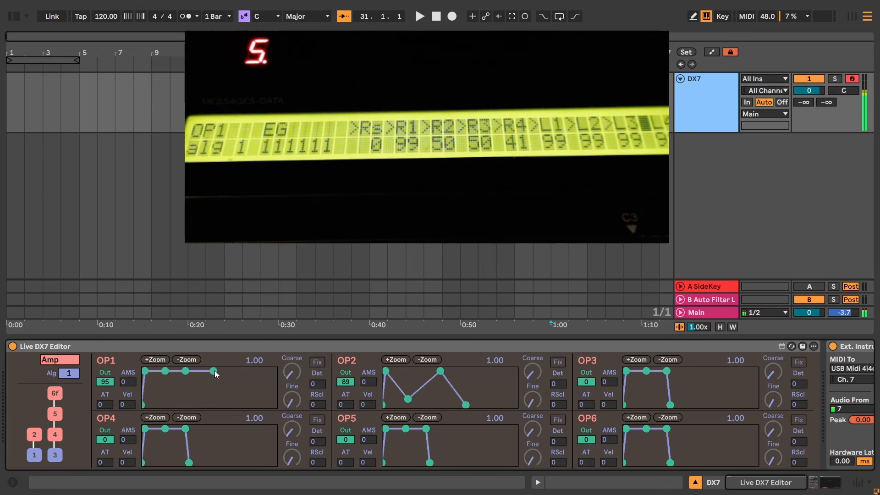
drag(214, 371, 202, 404)
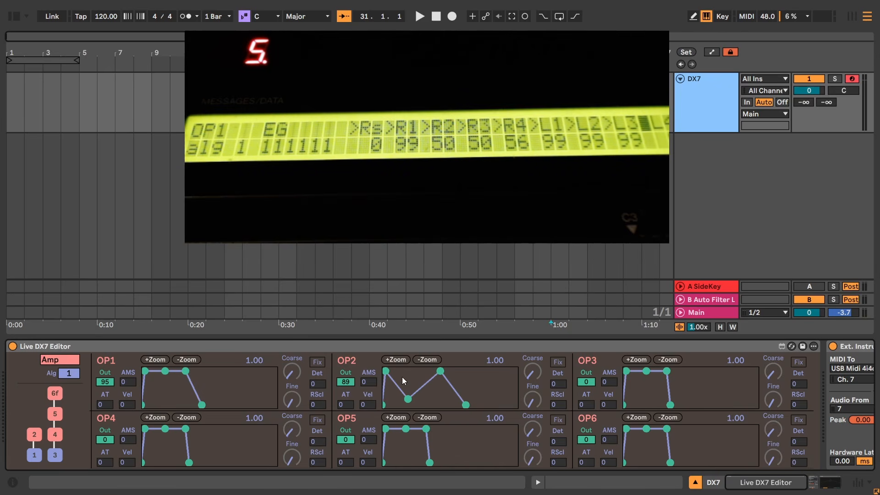
drag(409, 397, 397, 362)
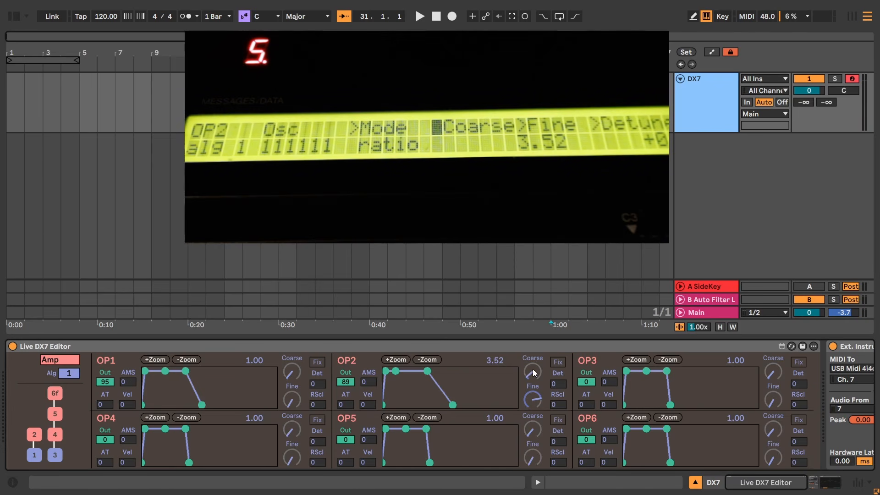
- Tune OP2's coarse and fine frequency to a ratio of 2.36 and switch the operator to fixed-frequency mode
drag(532, 400, 532, 386)
mouse_move(529, 374)
mouse_down()
mouse_move(530, 353)
mouse_move(530, 371)
mouse_up()
drag(499, 355, 499, 348)
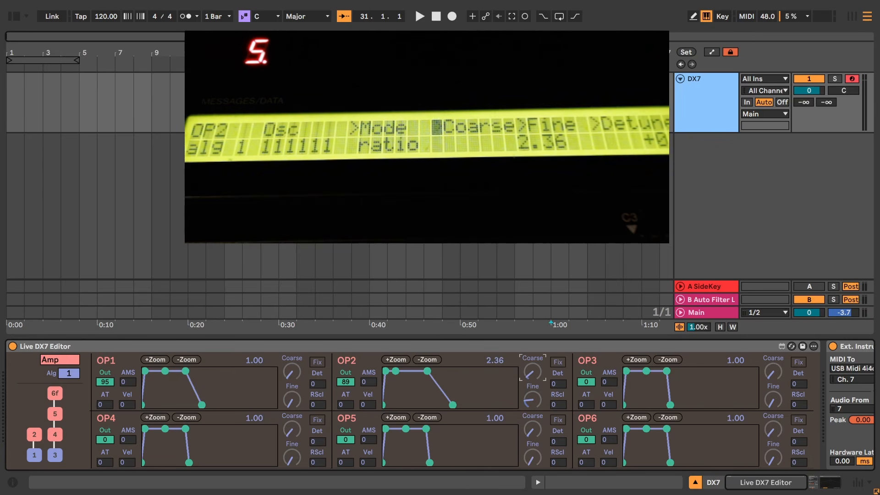
click(558, 364)
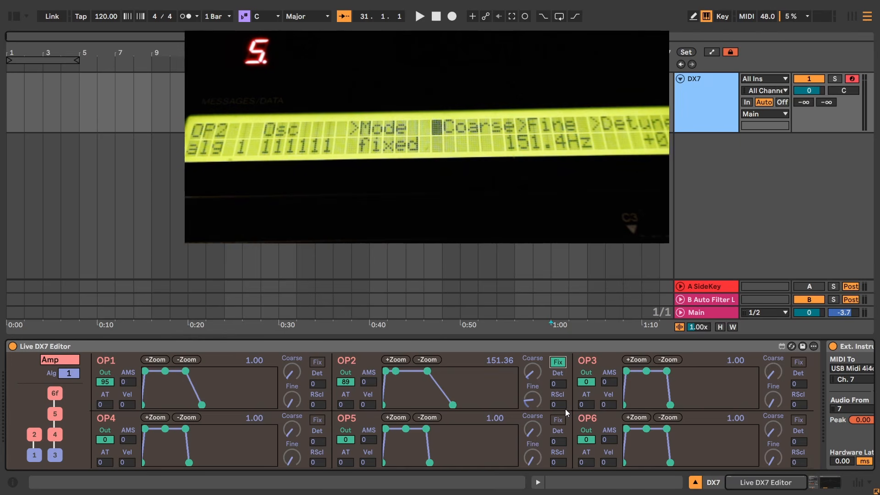
click(553, 405)
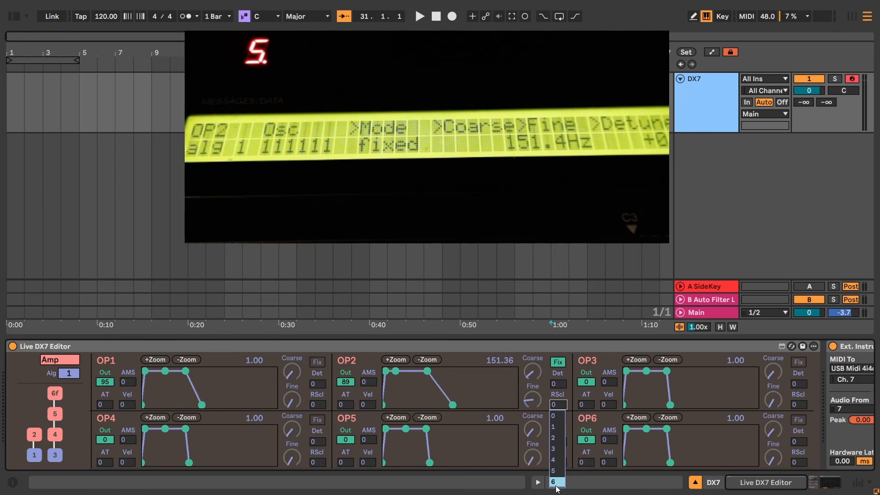
click(567, 348)
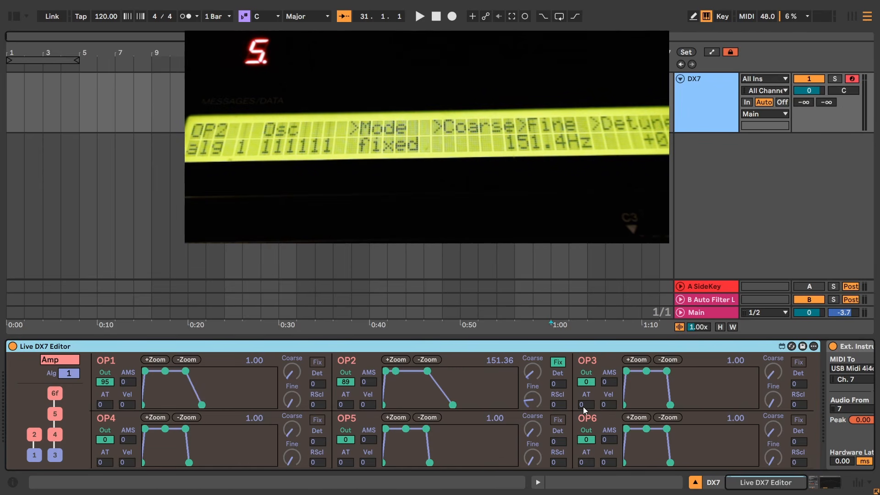
click(611, 405)
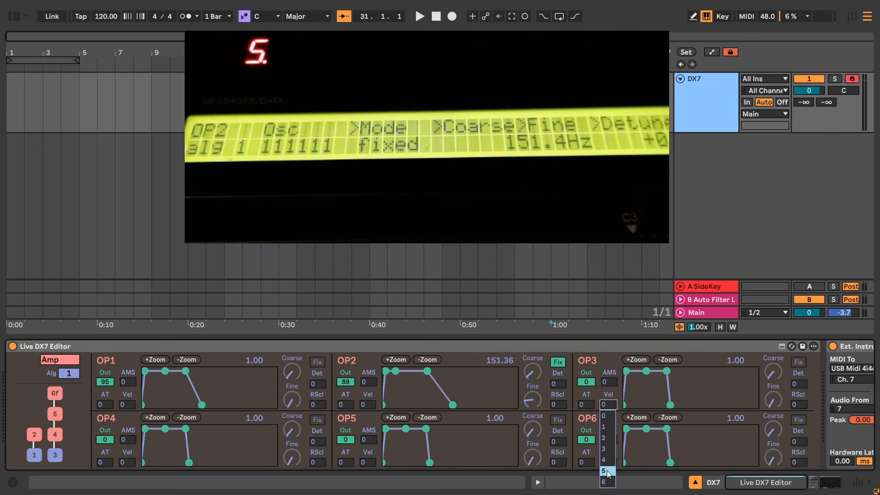
click(614, 394)
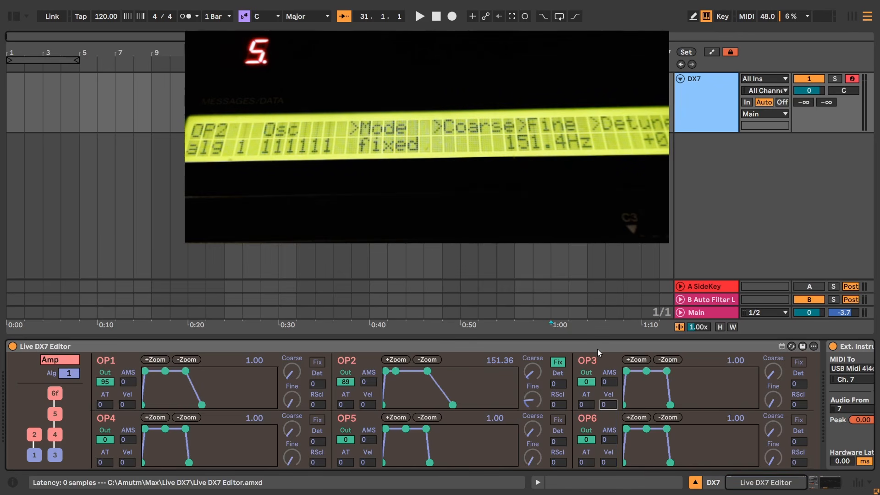
- Set OP3's AMS to 3 and change the patch's algorithm to 10
click(608, 381)
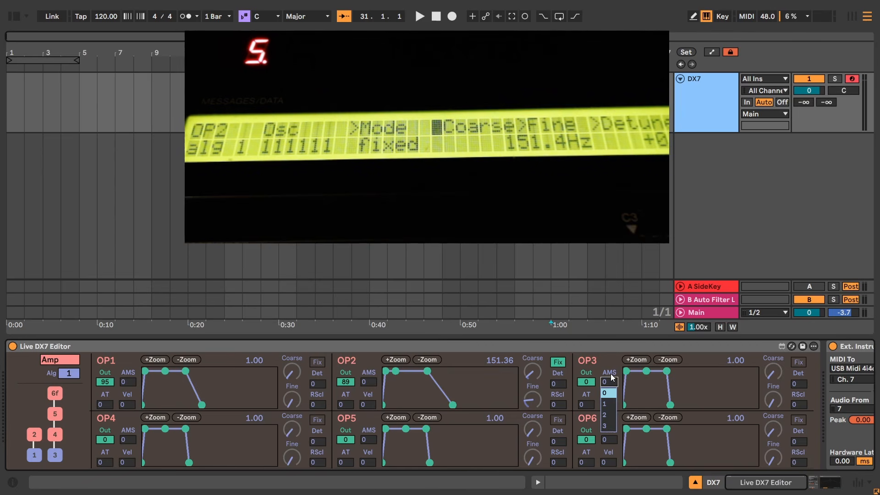
click(606, 427)
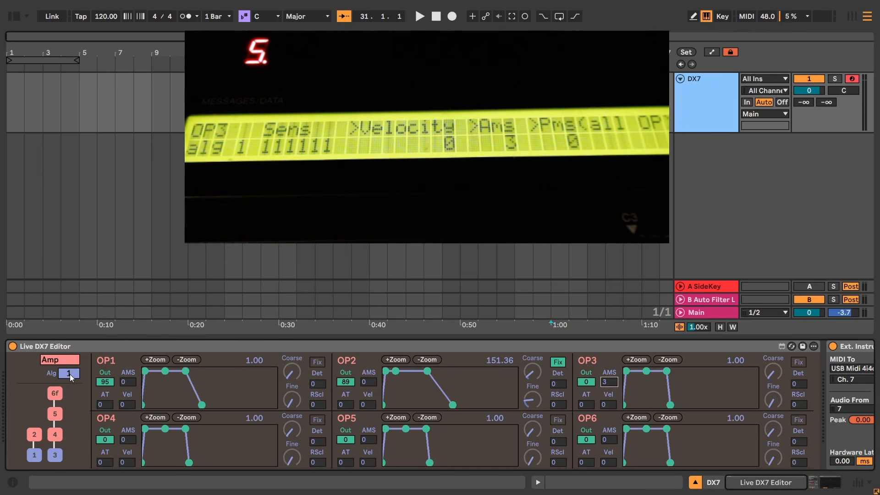
drag(70, 376, 70, 350)
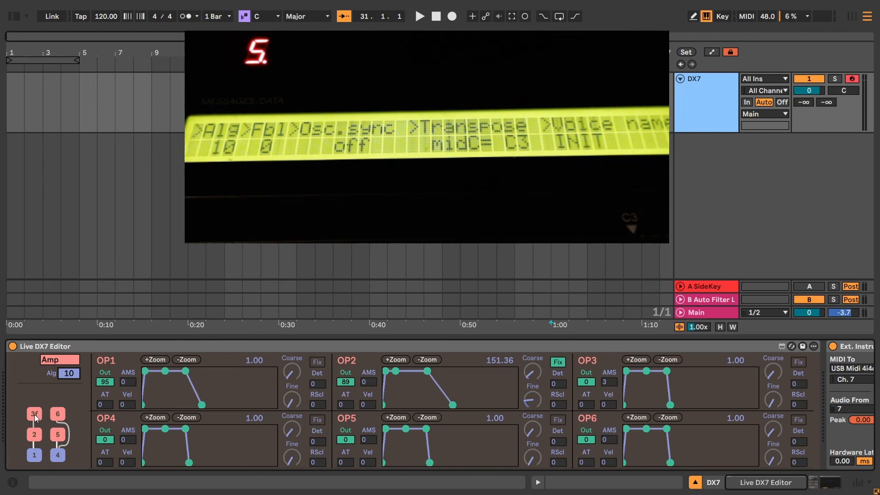
- Set the patch's feedback to 7 on the Global page
click(53, 361)
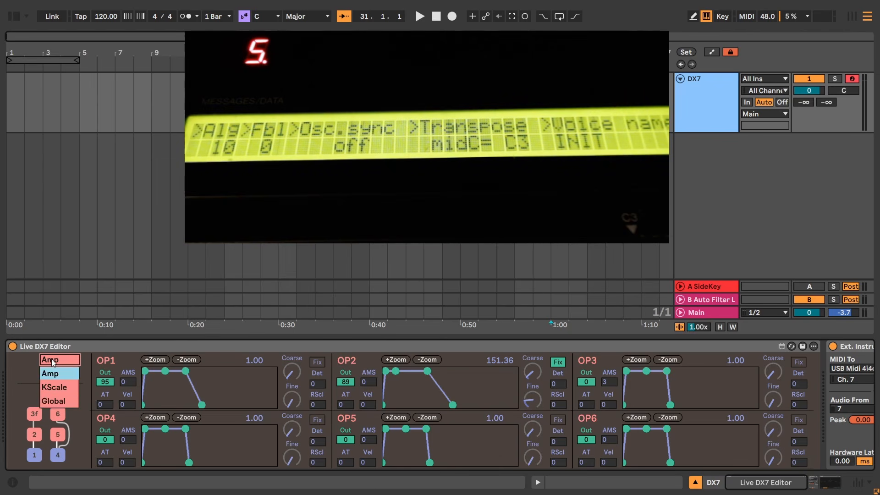
click(66, 401)
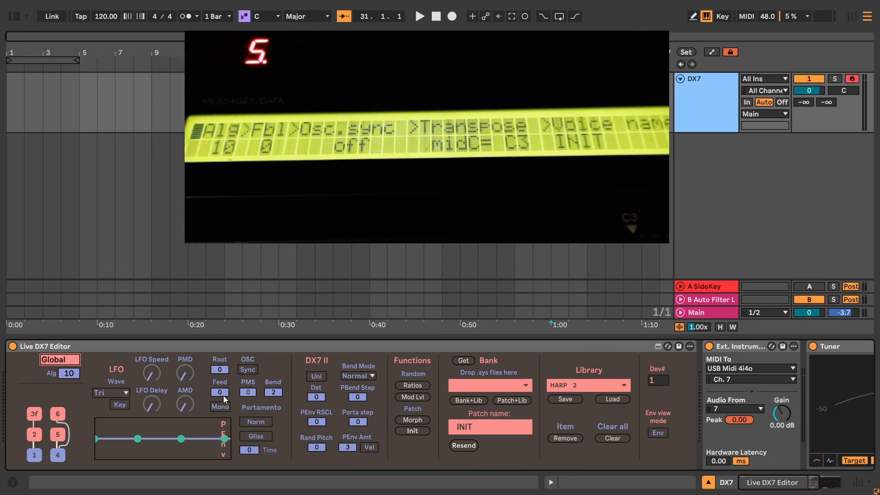
drag(223, 394, 224, 370)
- Go back to the Amp page and raise OP3's output level to 95
click(69, 359)
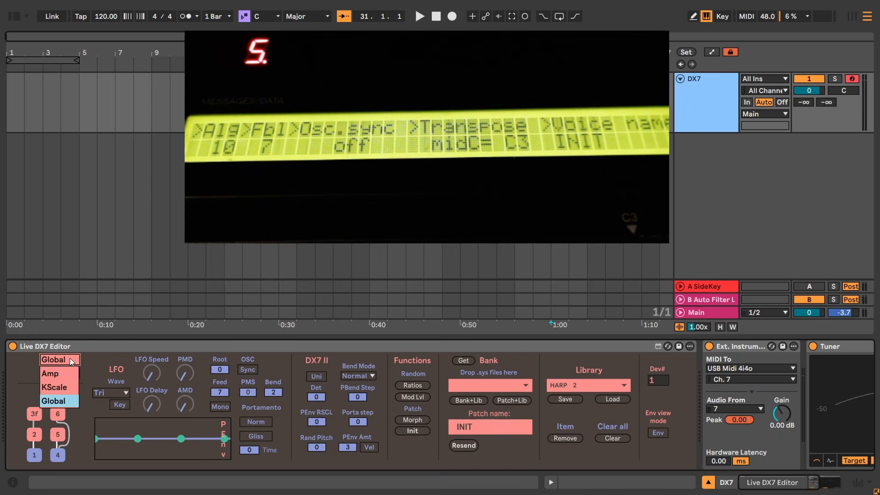
click(59, 373)
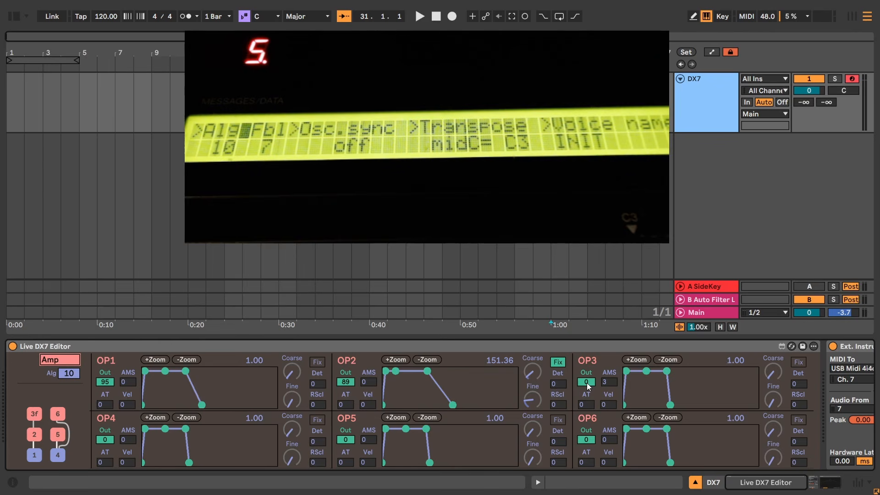
drag(587, 383, 587, 340)
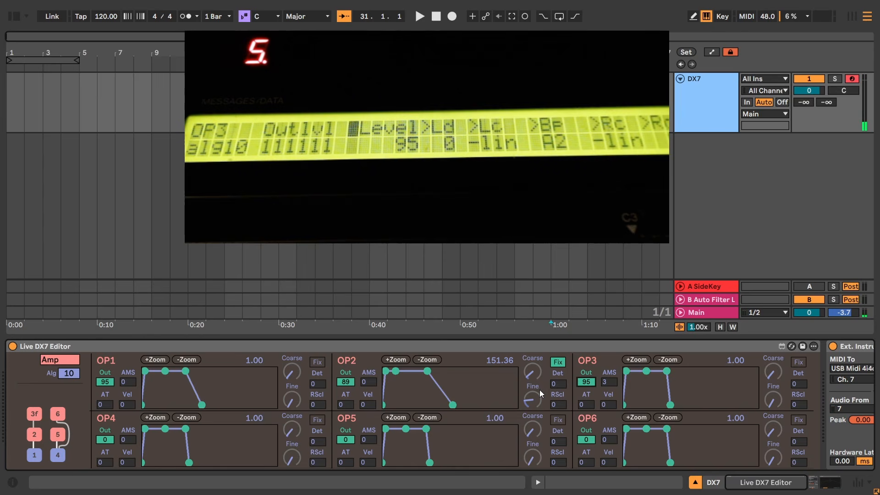
- Shape OP3's envelope into a falling decay with R2 53, R3 37, R4 92, L2 57 and L3 16
drag(646, 371, 679, 403)
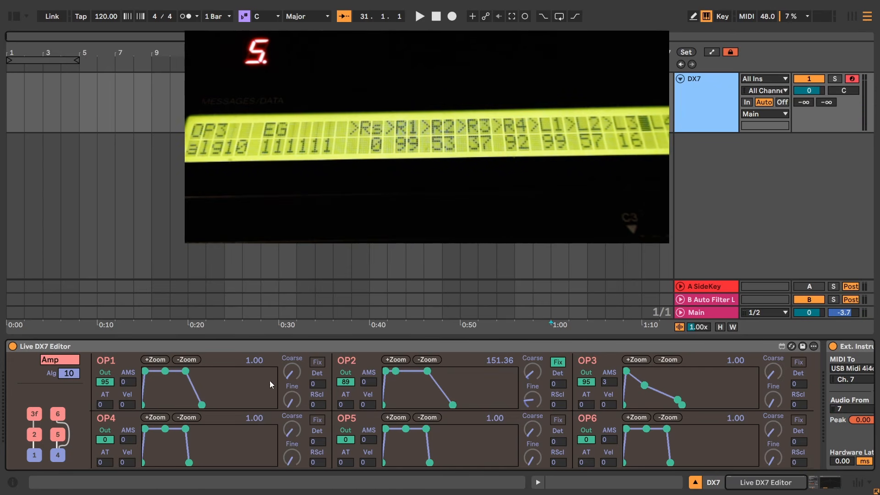
click(637, 362)
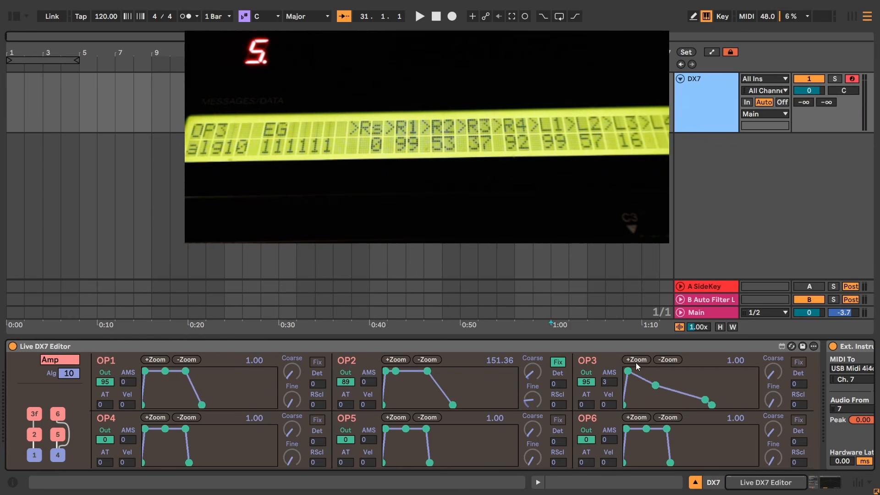
click(636, 362)
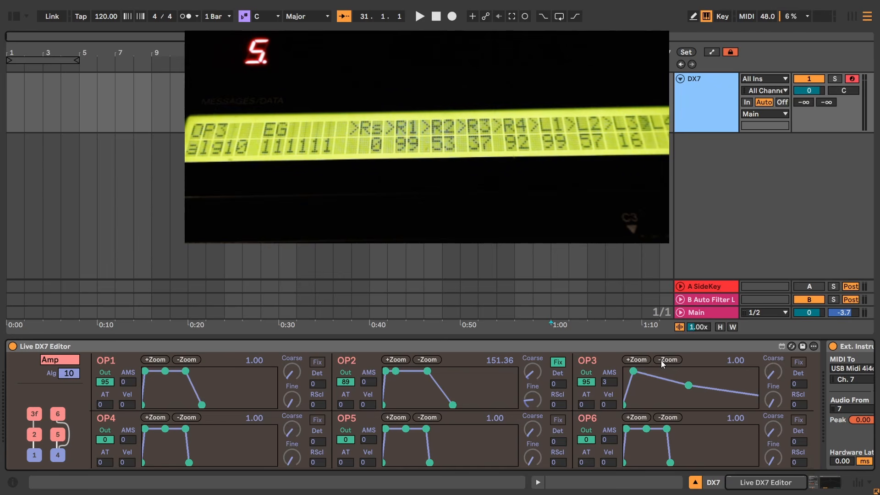
- Reshape the tail of OP3's envelope with R3 21, R4 28 and L3 97
click(661, 360)
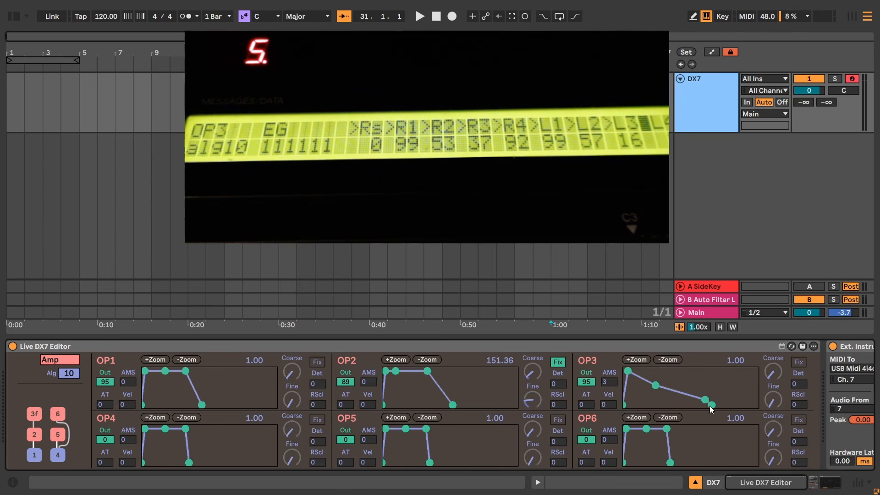
click(670, 362)
click(666, 360)
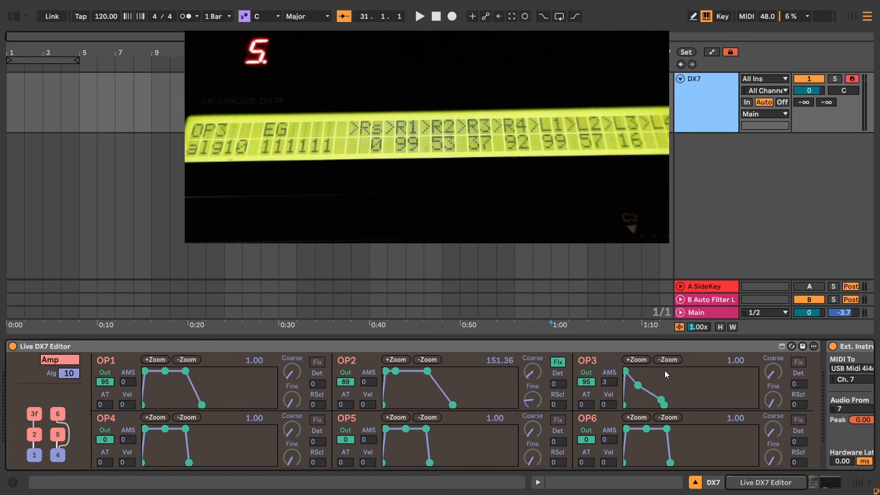
click(667, 360)
drag(655, 404, 672, 405)
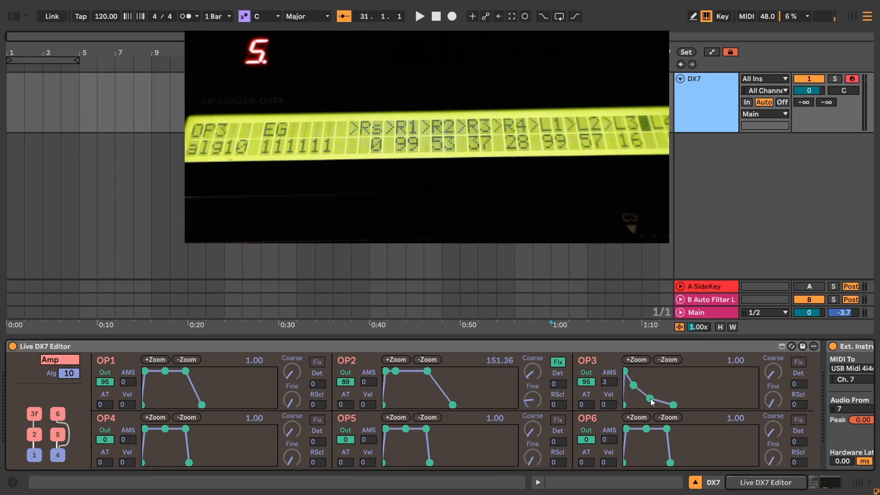
drag(651, 398, 663, 372)
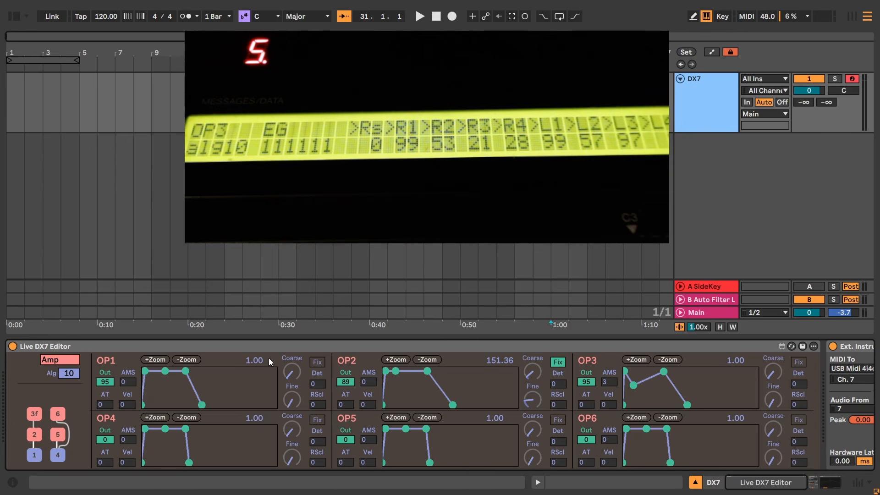
- Initialize the patch from the Global page and return to the Amp page
click(43, 359)
click(58, 393)
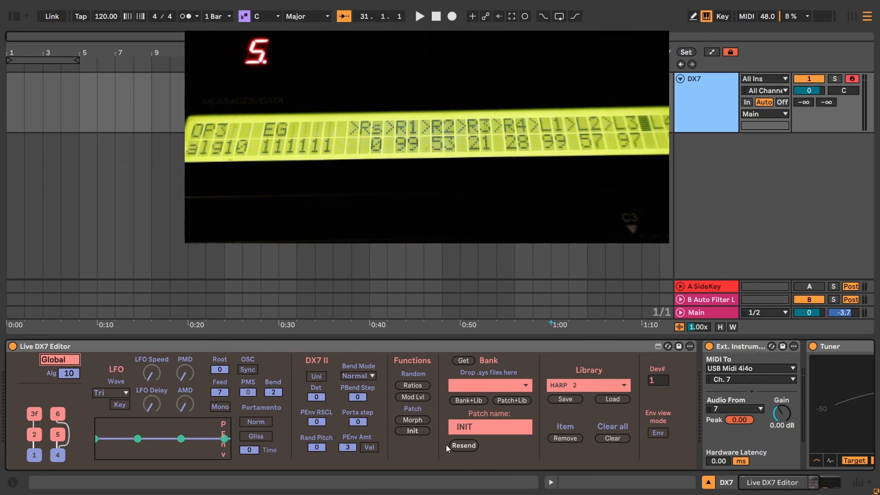
click(407, 433)
click(64, 359)
click(51, 373)
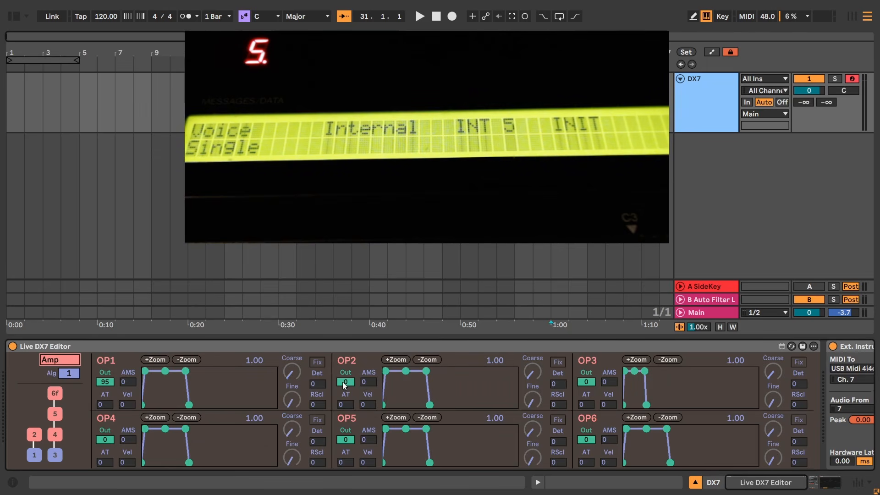
- Set OP2 to output level 81 and ratio 3.00, with a falling envelope of R2 47, R3 45, R4 34, L2 67 and L3 42
drag(343, 381, 342, 344)
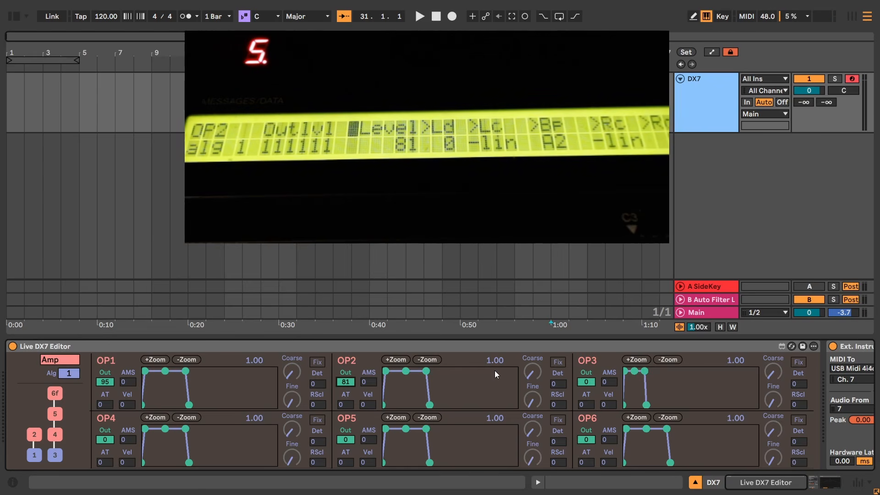
drag(494, 371, 494, 360)
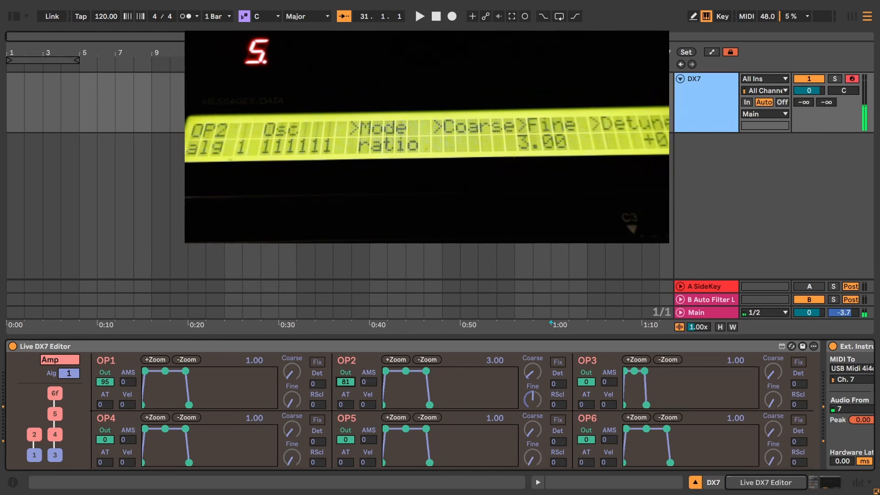
drag(405, 371, 468, 425)
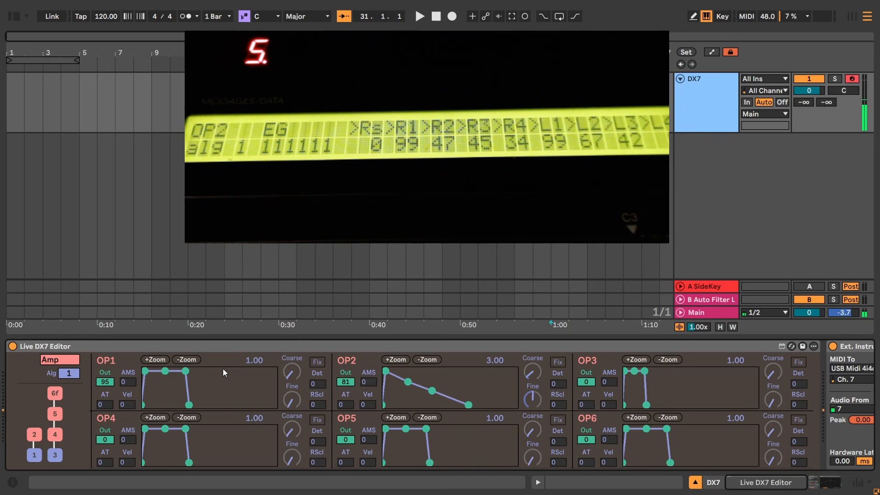
- Set the detune of both OP1 and OP2 to -7
click(316, 385)
click(316, 220)
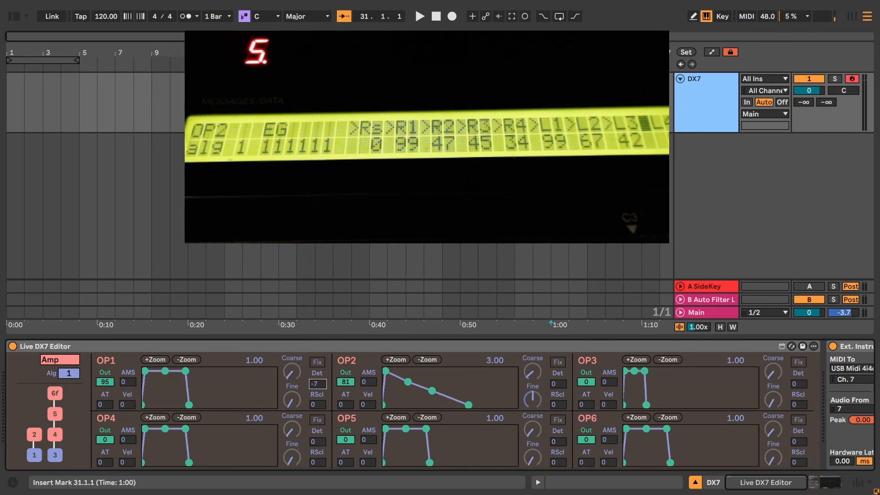
click(558, 383)
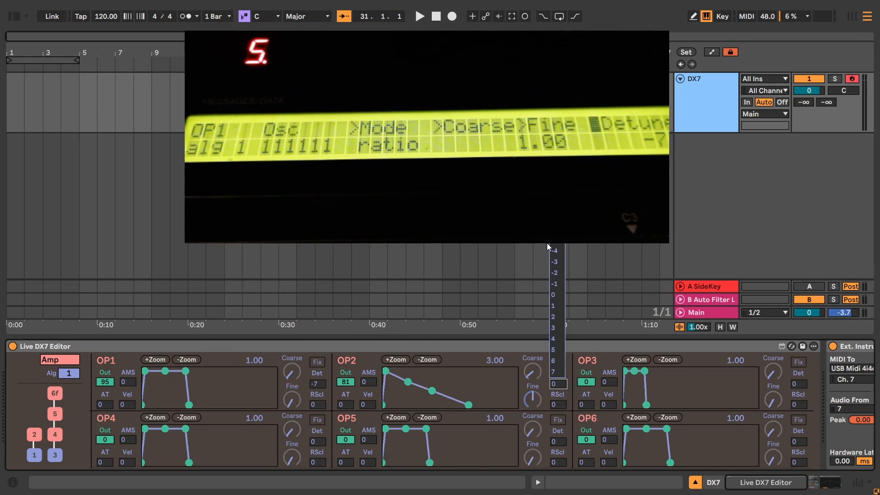
click(554, 218)
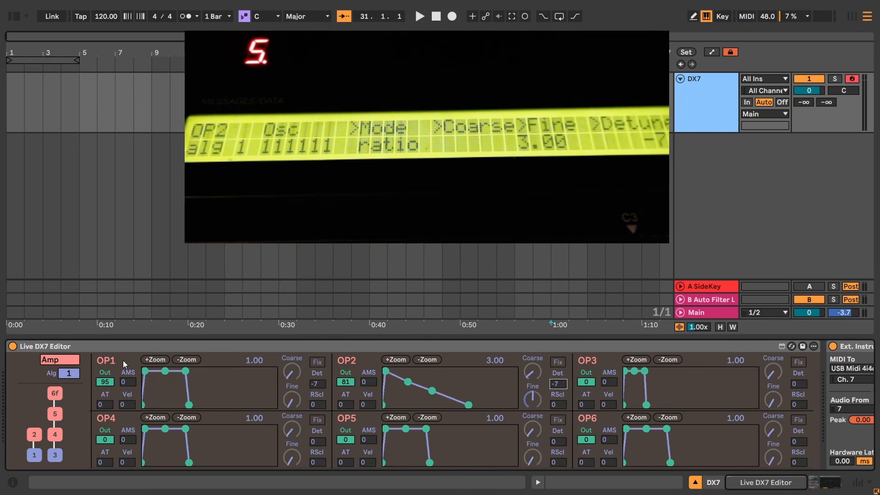
- Copy OP1's settings to OP3 and OP2's settings to OP4
click(104, 361)
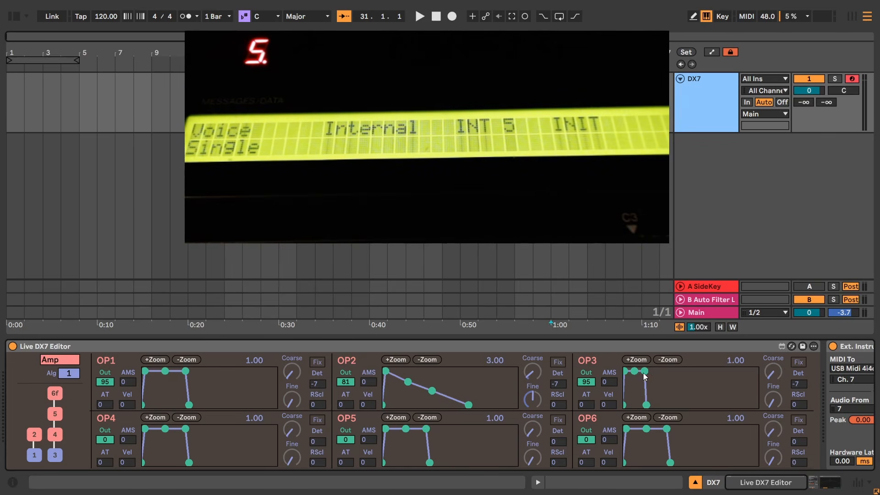
click(633, 360)
click(632, 360)
drag(347, 360, 107, 418)
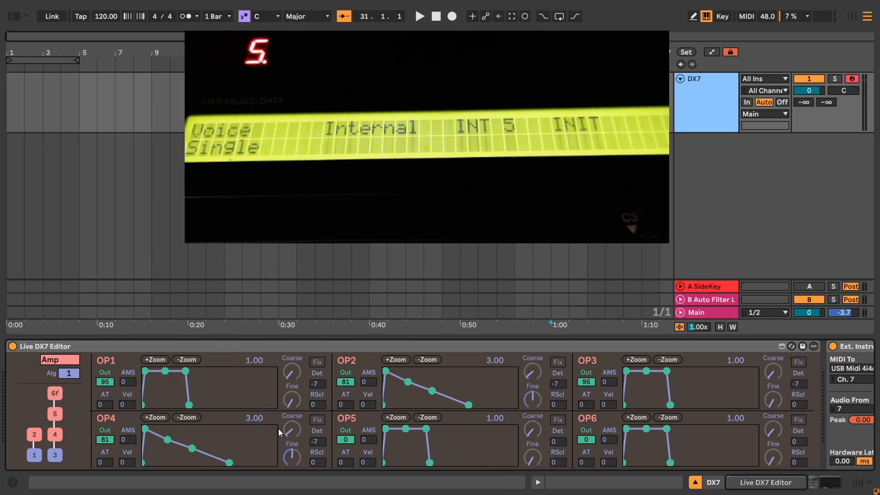
- Set the detune of both OP4 and OP3 to 7
click(320, 441)
click(320, 433)
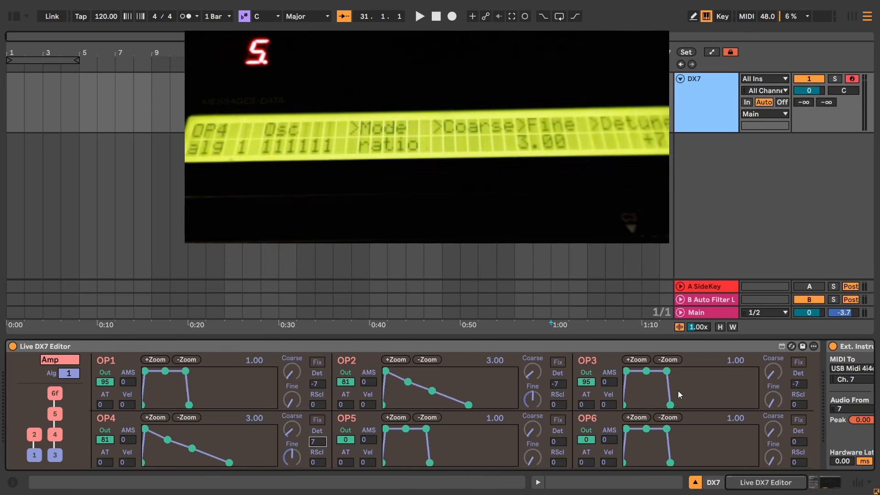
click(804, 381)
click(803, 373)
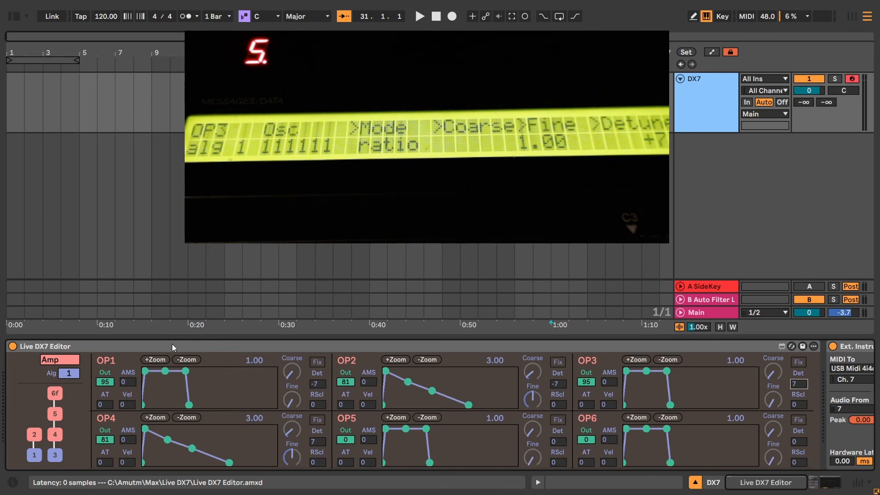
- On the Global page, enable the DX7 II unison mode and set its detune to 7
click(59, 364)
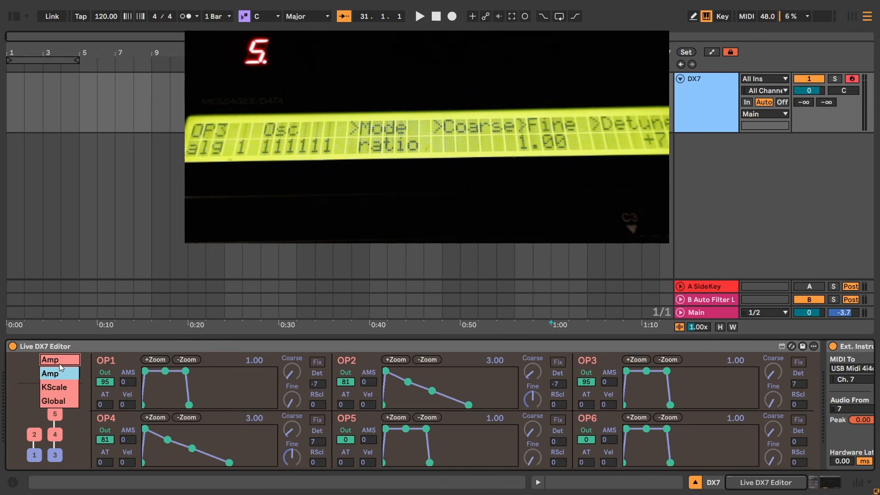
click(61, 401)
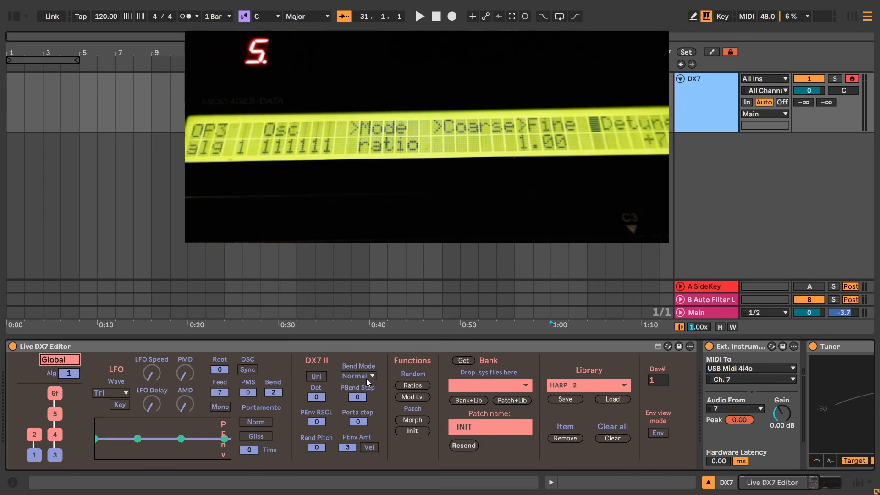
click(319, 376)
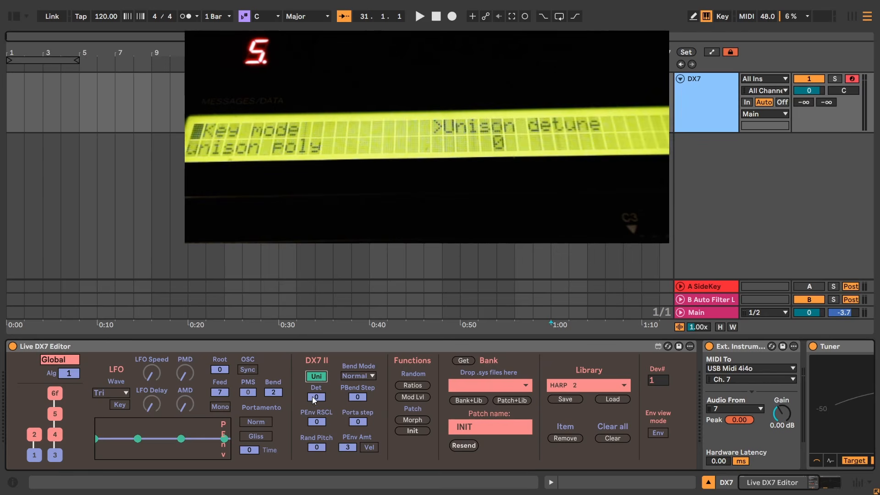
drag(319, 400, 319, 385)
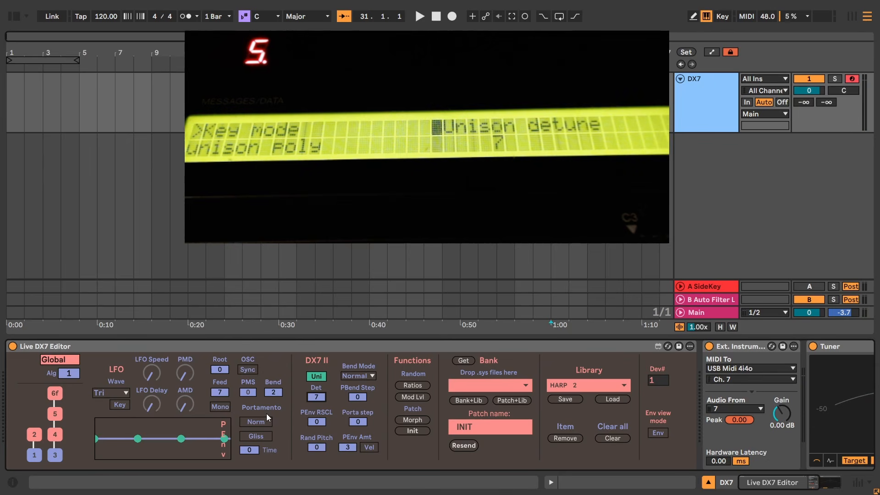
- Try the High pitch bend mode and restore the mode to Normal
click(362, 375)
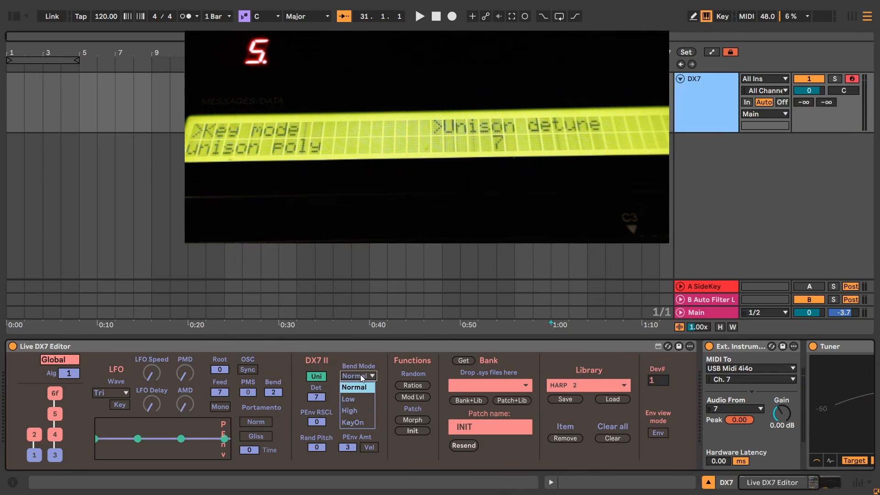
click(353, 409)
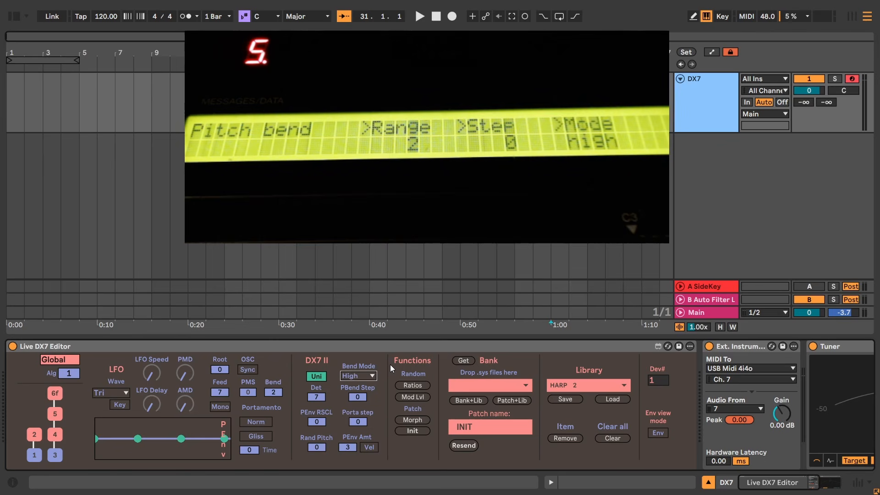
click(367, 377)
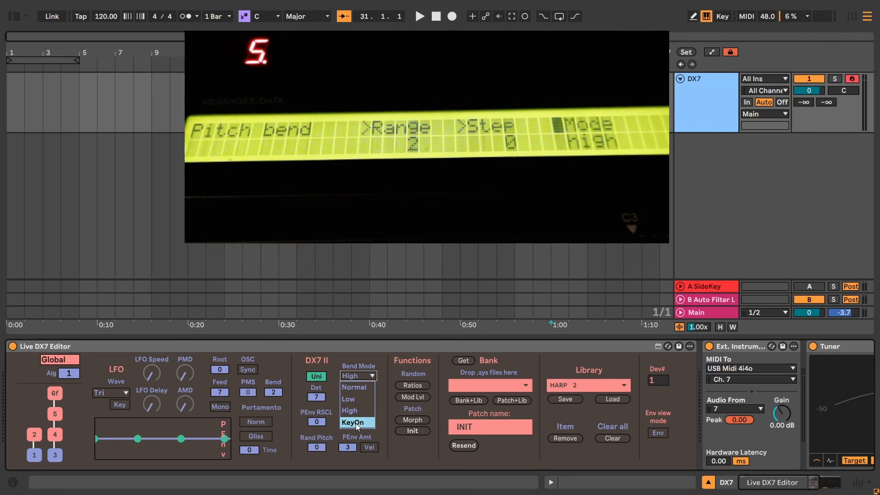
click(360, 387)
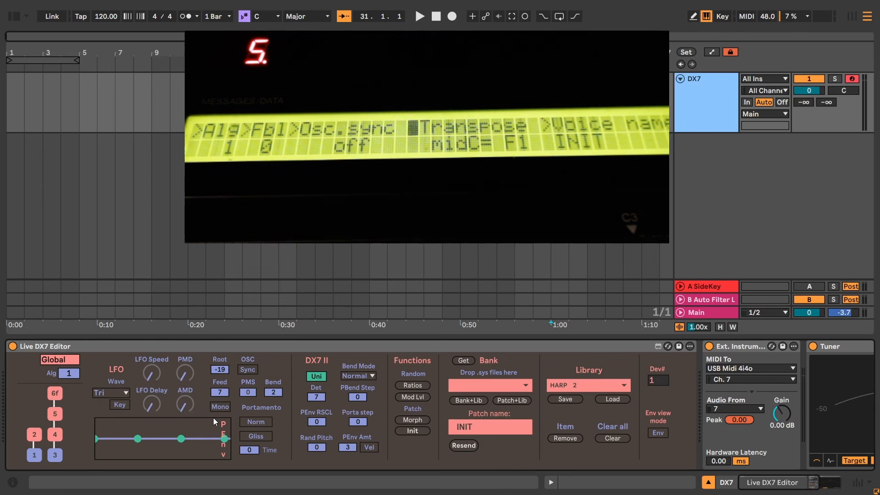
- Randomize the modulator levels twice and check the operators' output levels on the Amp page
click(413, 397)
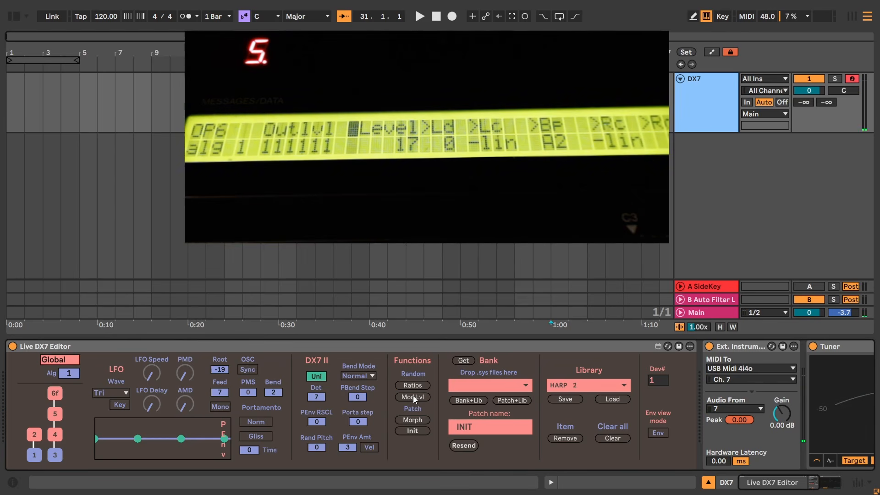
click(413, 397)
click(60, 359)
click(52, 371)
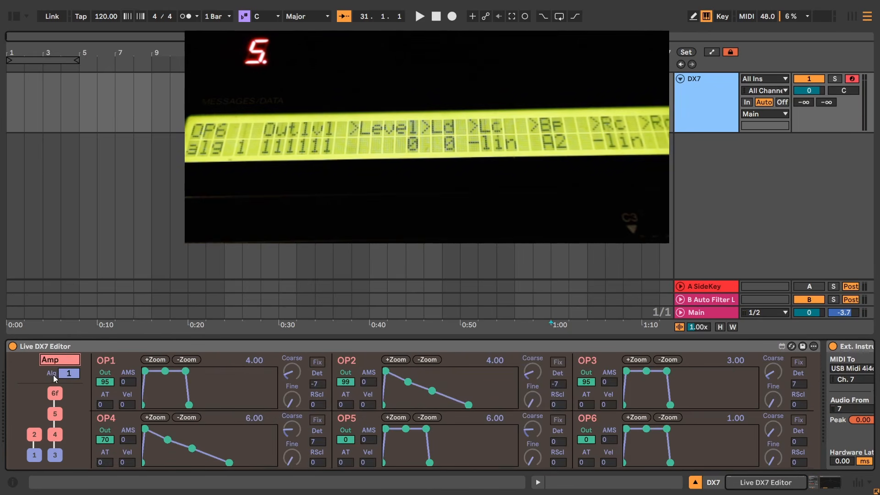
- Randomize the modulator levels once more from the Global page and compare the operator levels on the Amp page
click(54, 360)
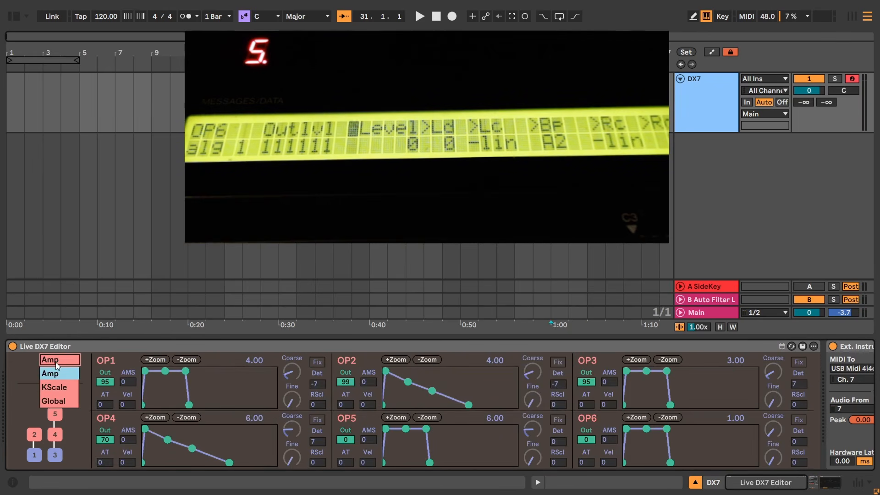
click(55, 400)
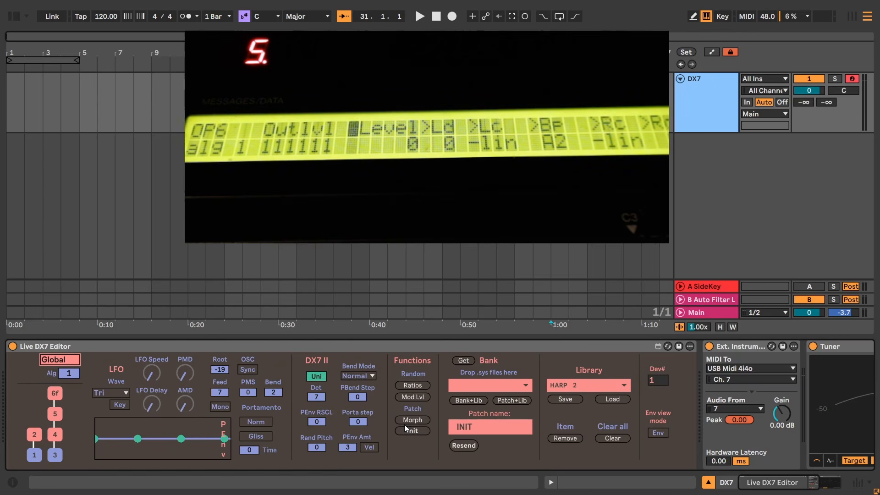
click(416, 398)
click(61, 362)
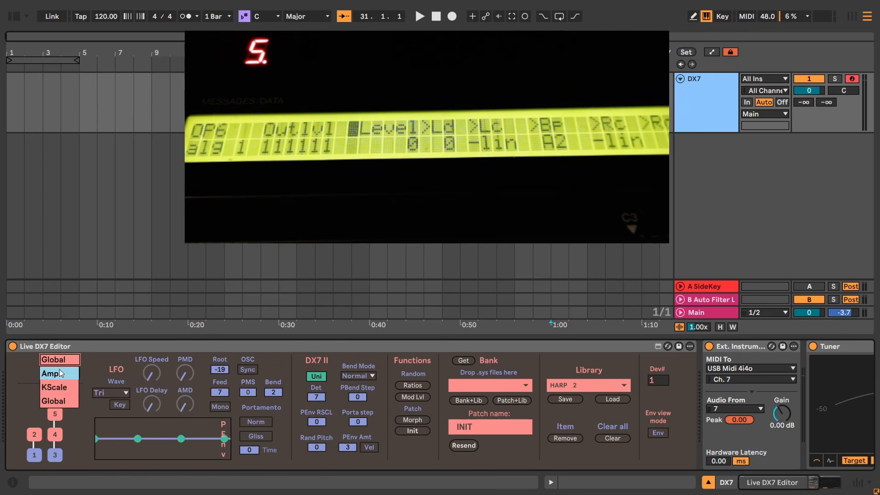
click(59, 373)
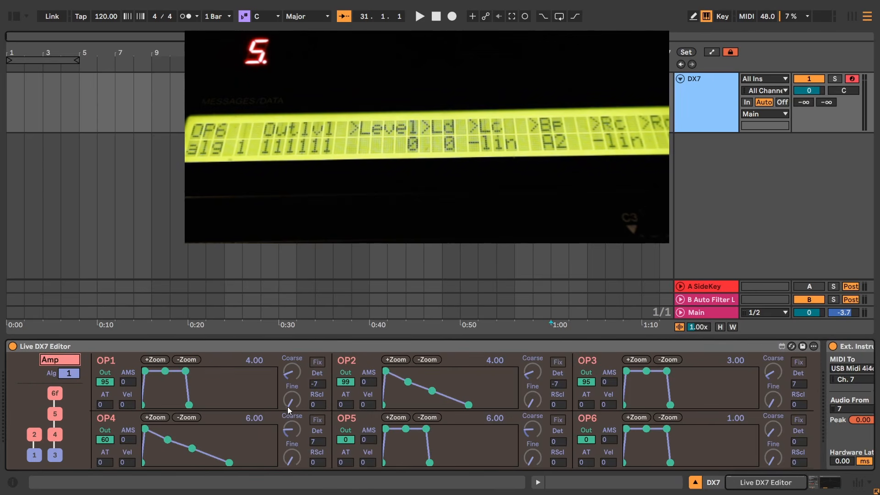
- Go back to the Global page and randomize the operators' frequency ratios
click(60, 359)
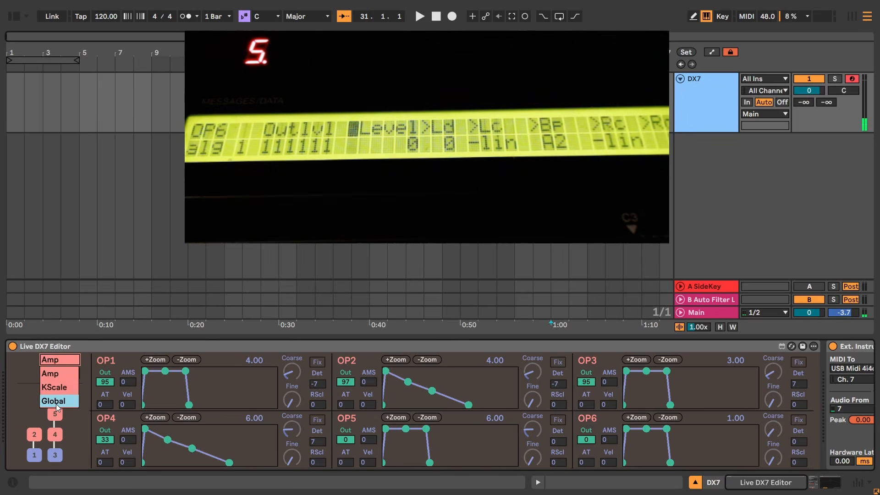
click(58, 402)
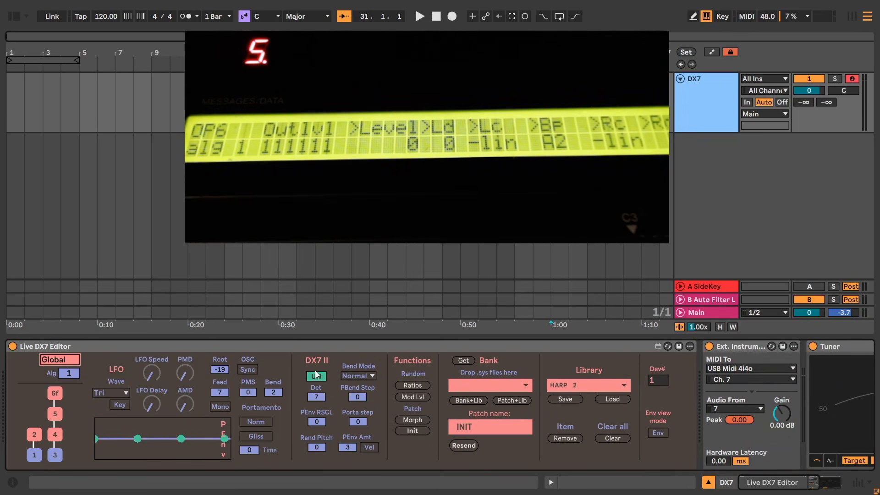
click(409, 384)
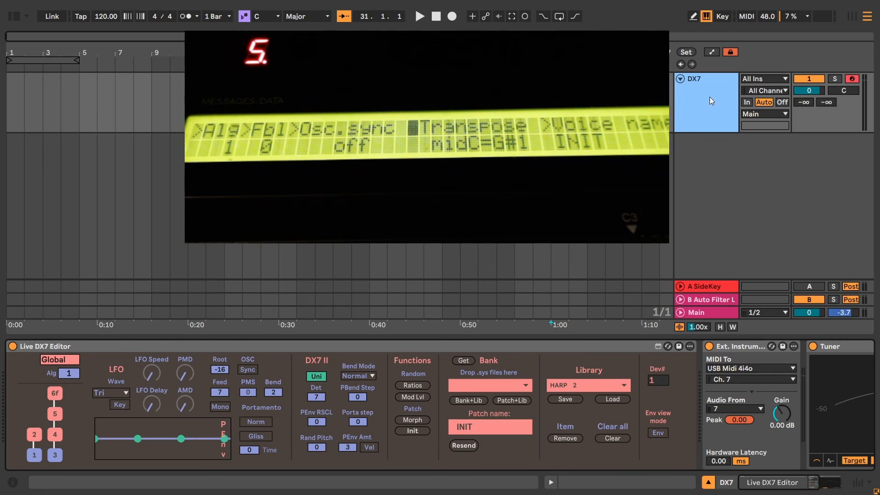
- Fetch the voice bank from the hardware and load the Spresso patch from it
click(464, 361)
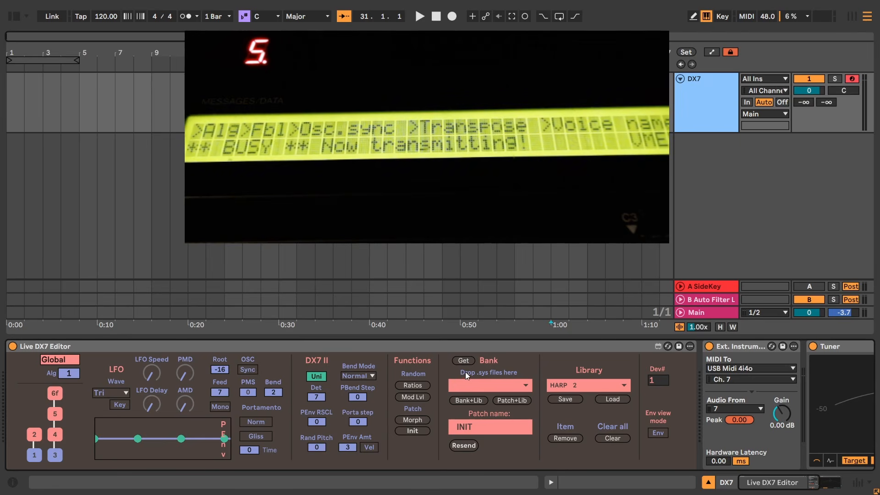
click(487, 385)
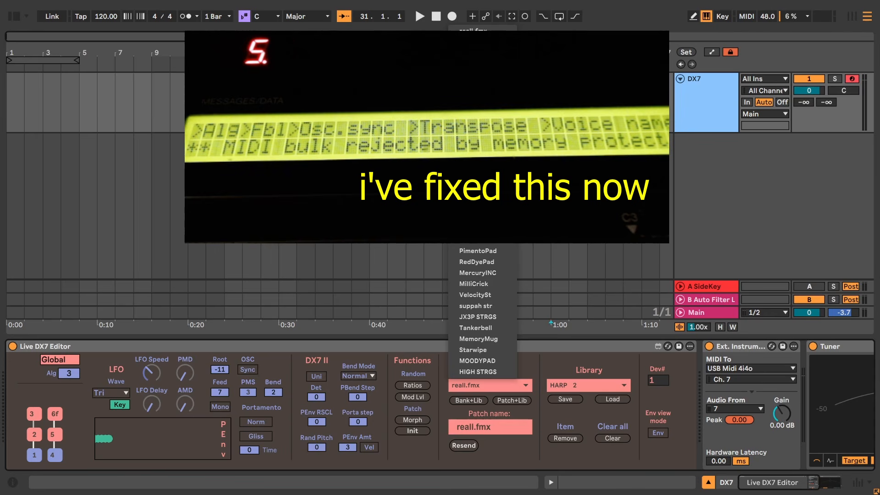
click(497, 385)
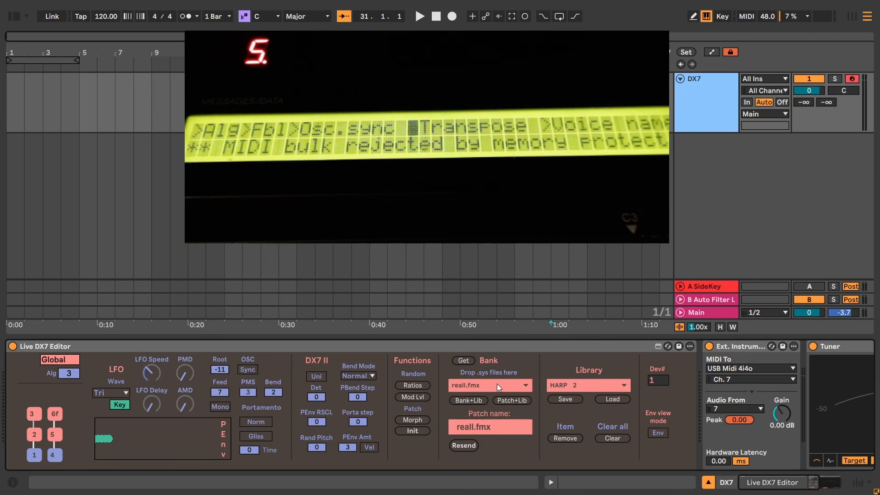
click(496, 386)
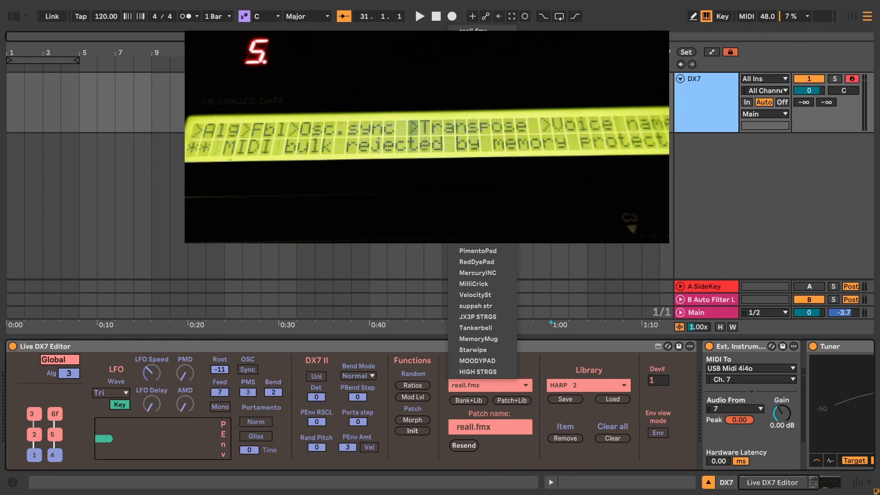
click(476, 140)
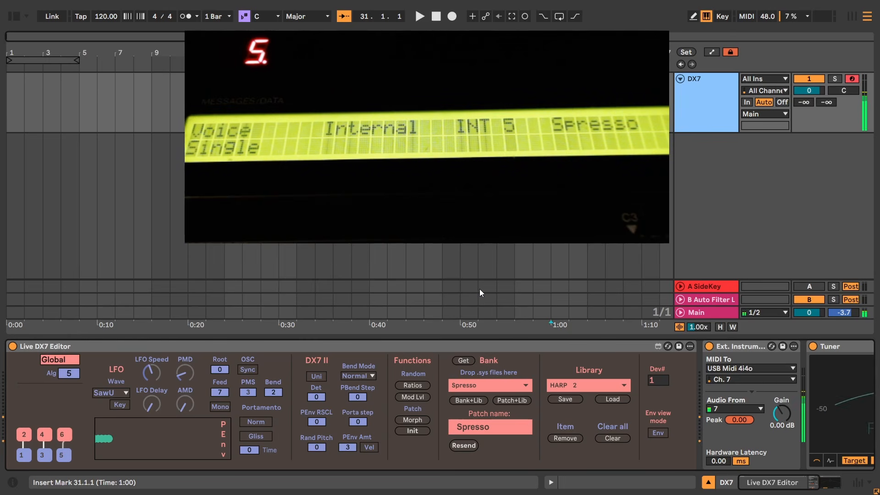
- Load the E.PIANO 1 patch from the fetched bank
click(499, 382)
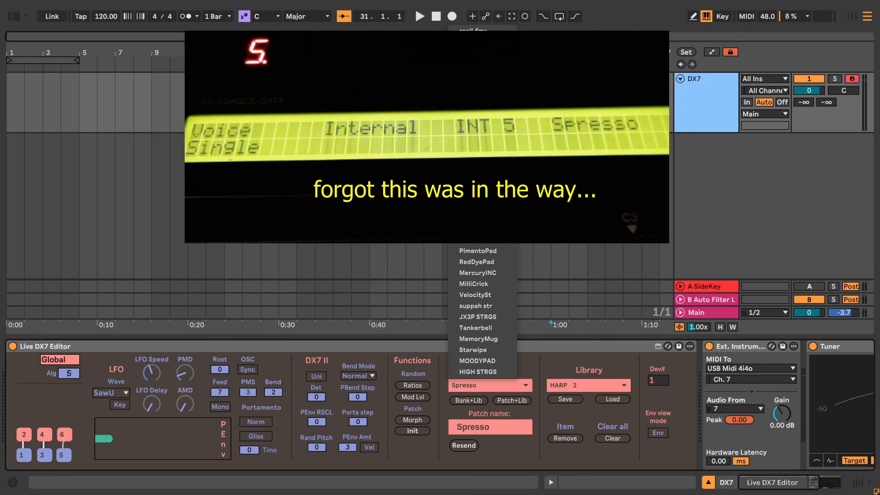
click(367, 339)
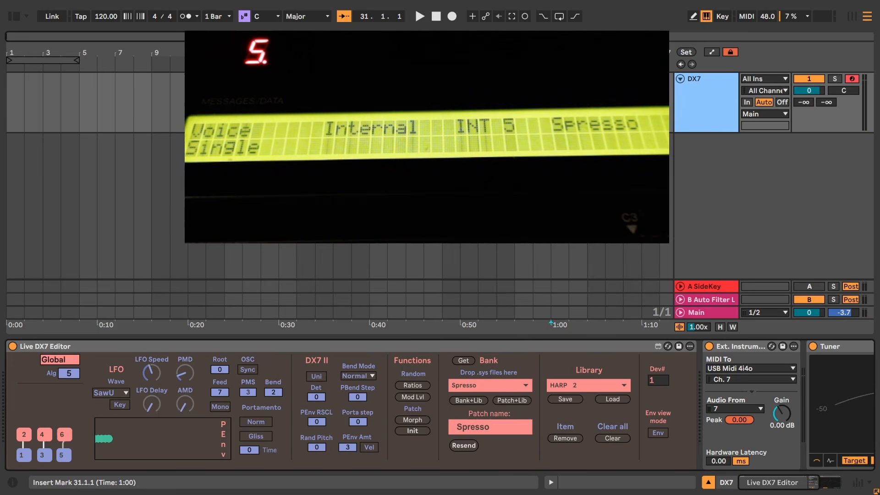
click(507, 385)
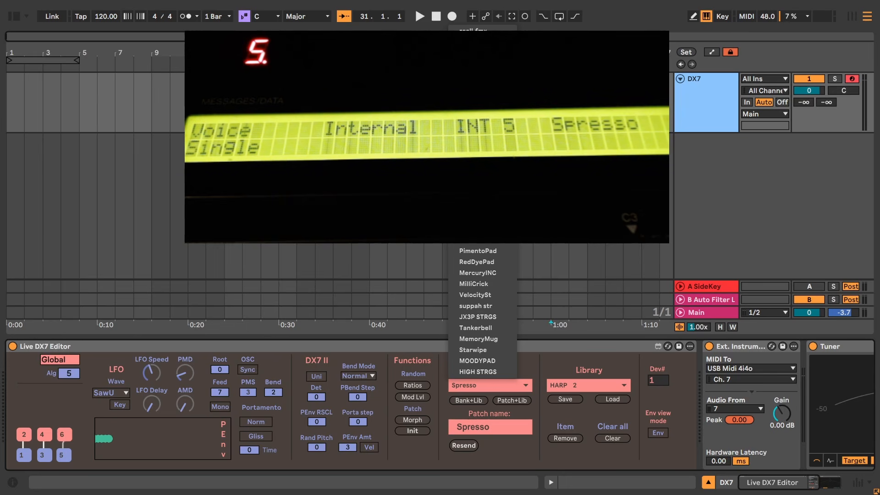
click(473, 141)
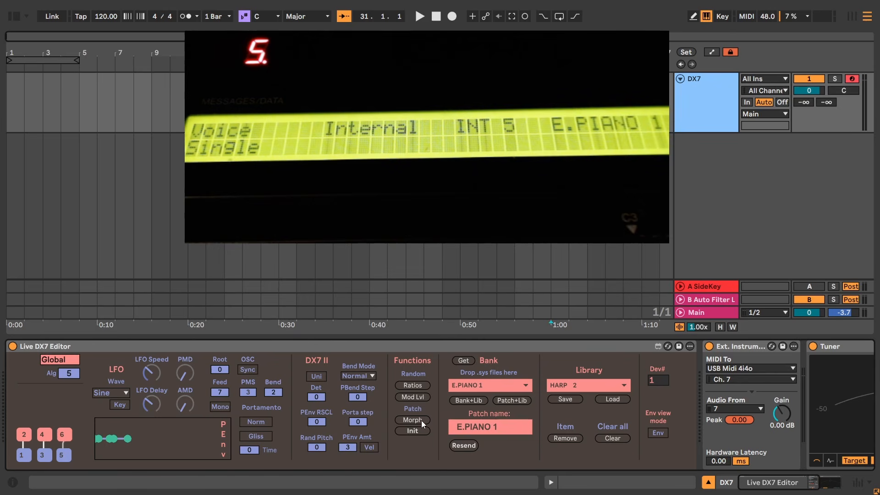
- Check the bank's patch list and generate a new patch with the Morph function
click(487, 387)
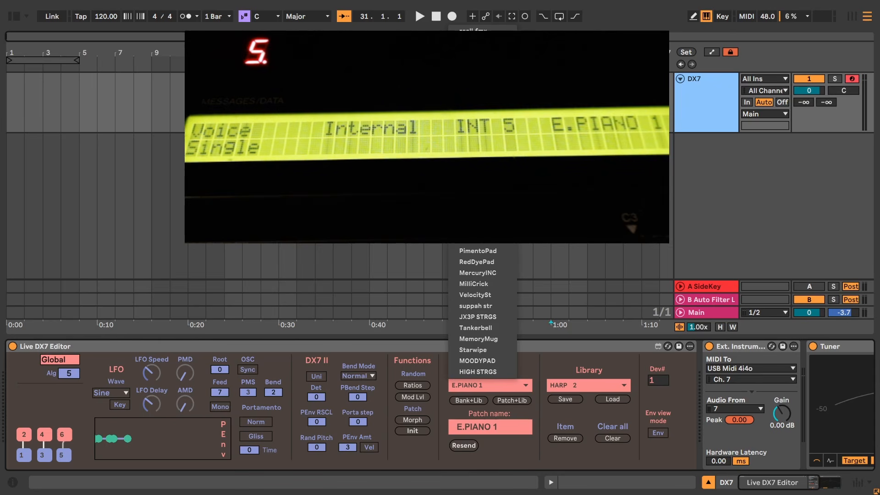
click(546, 346)
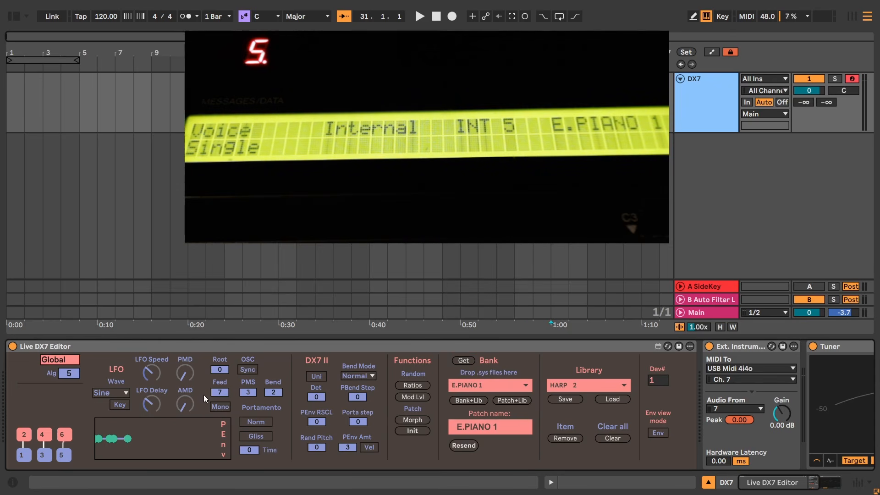
click(427, 422)
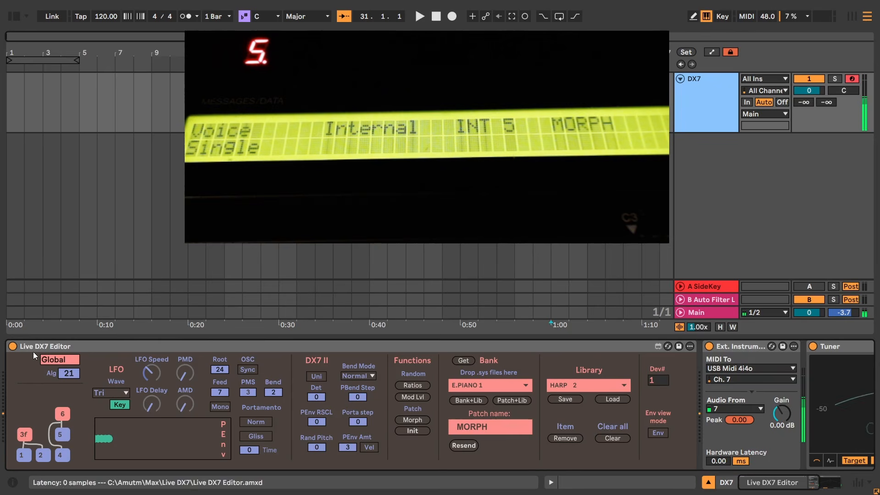
- On the Amp page, shorten the release stages of the OP4, OP5 and OP2 envelopes
click(67, 358)
click(53, 371)
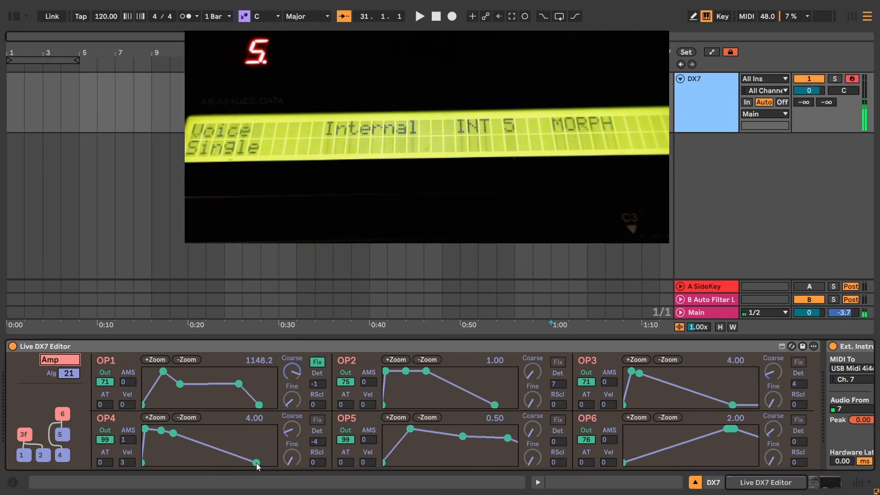
drag(256, 463, 205, 485)
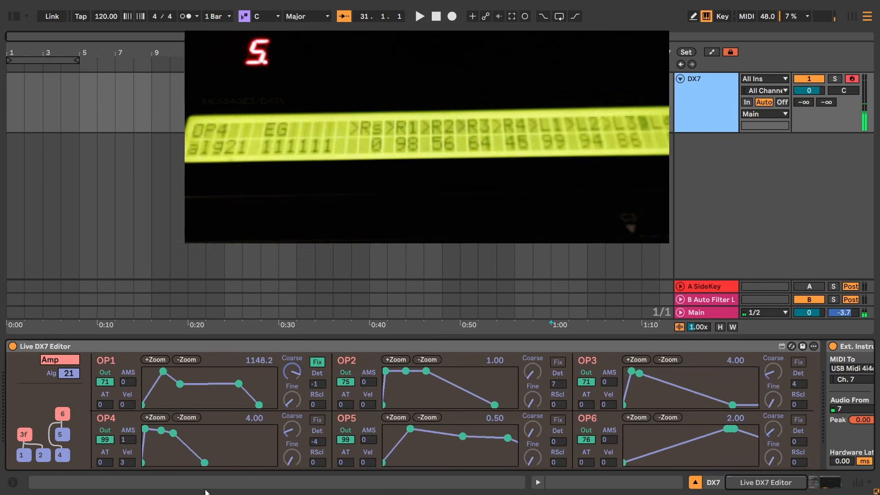
click(426, 417)
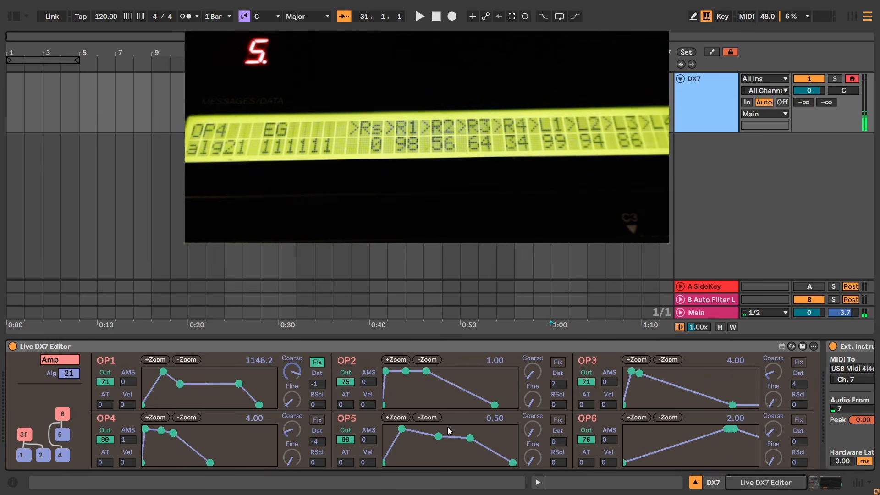
drag(512, 462, 496, 472)
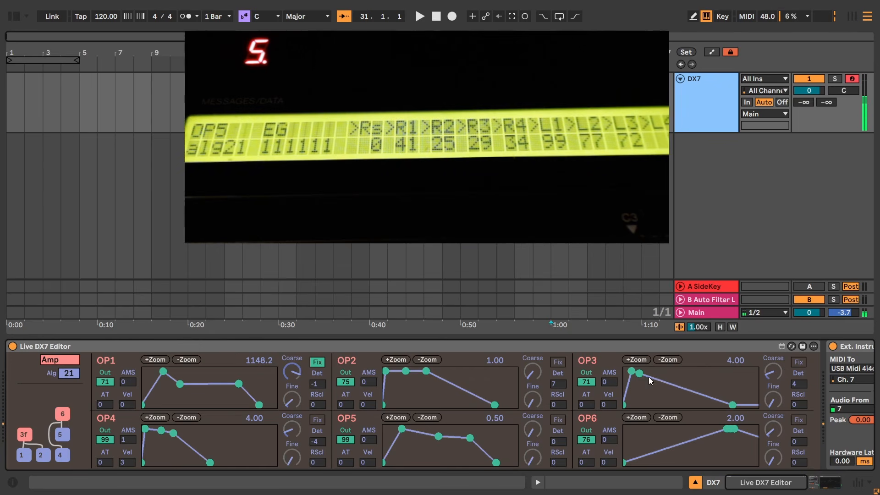
drag(494, 405, 463, 427)
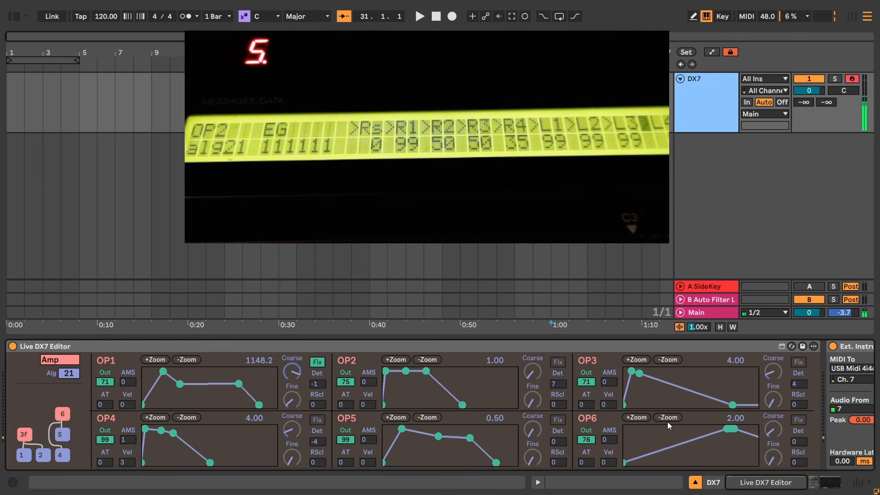
- Return to the Global page and load the E.PIANO 1 patch from the library
click(73, 361)
click(63, 405)
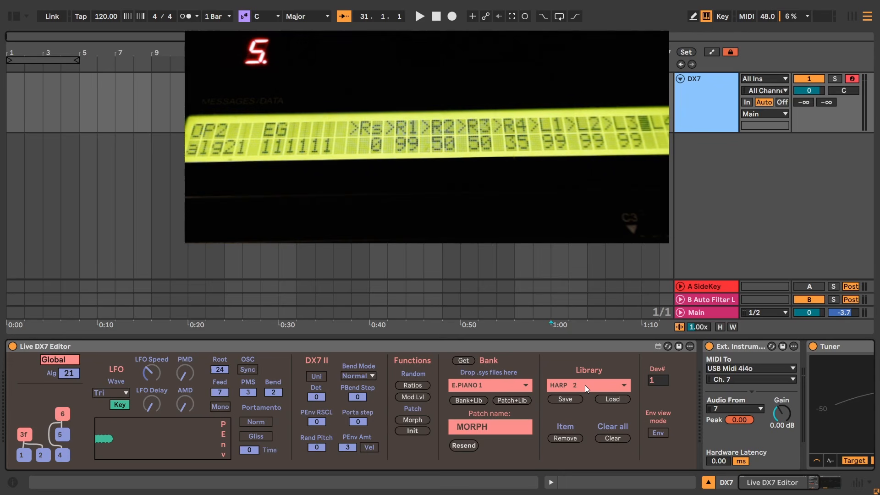
click(602, 384)
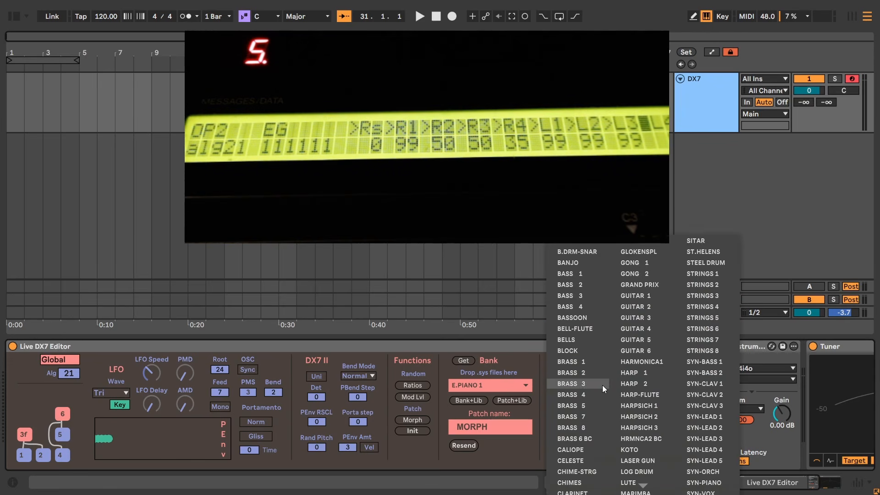
scroll(602, 385, down, 10)
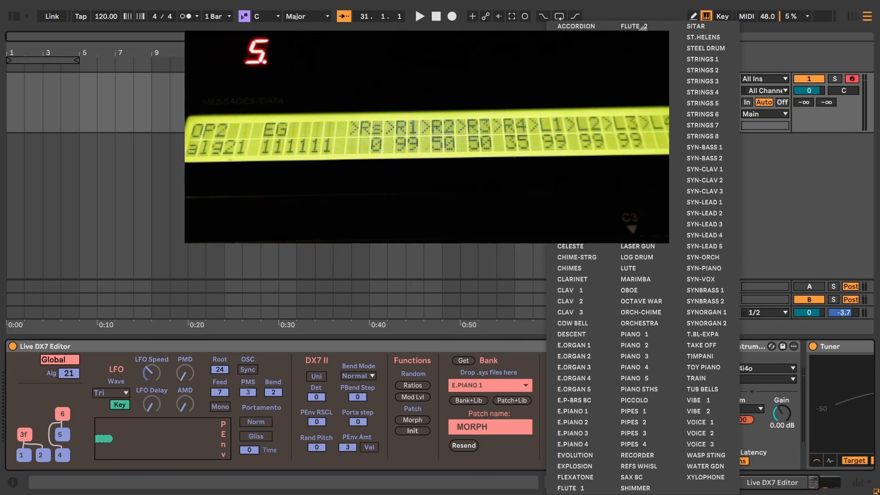
click(587, 411)
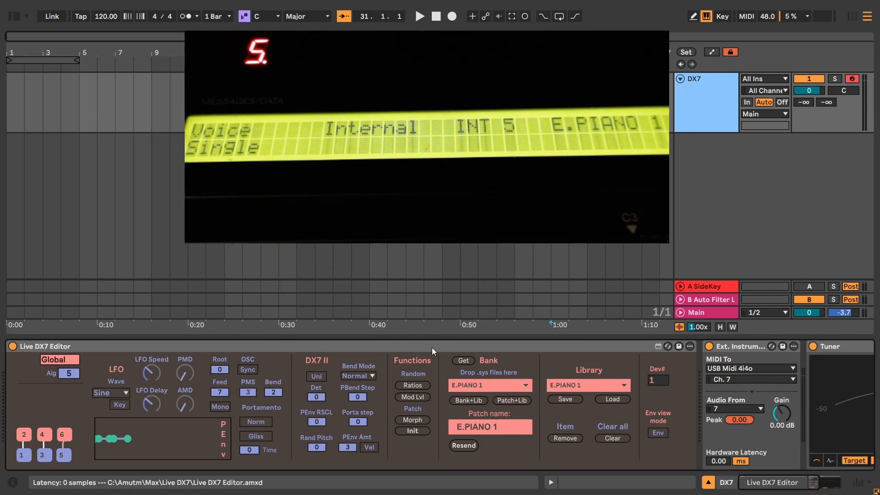
- Review the library's patch list and the available device numbers
click(590, 386)
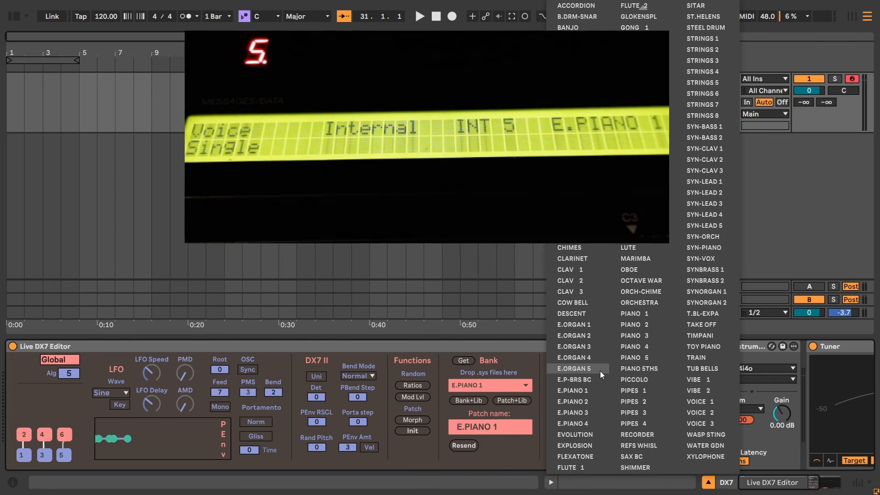
click(505, 345)
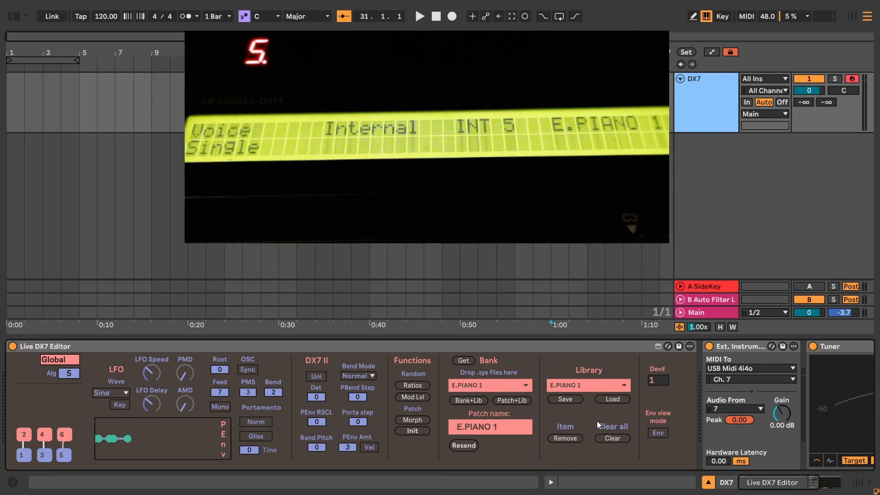
click(657, 380)
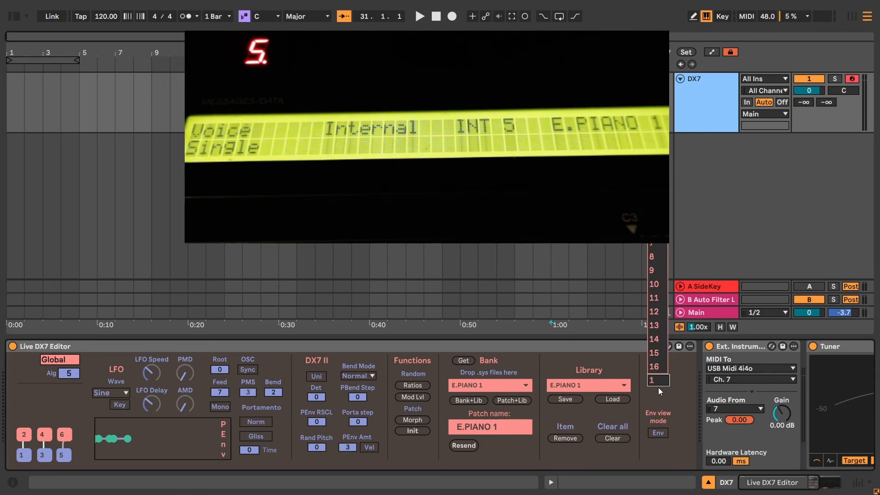
click(686, 388)
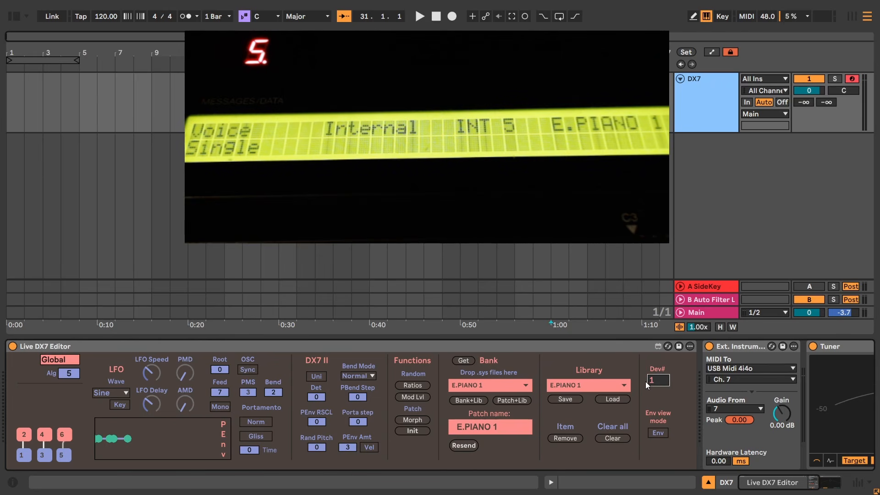
- Switch the envelope view mode to Para and adjust OP1's envelope levels on the Amp page
click(660, 434)
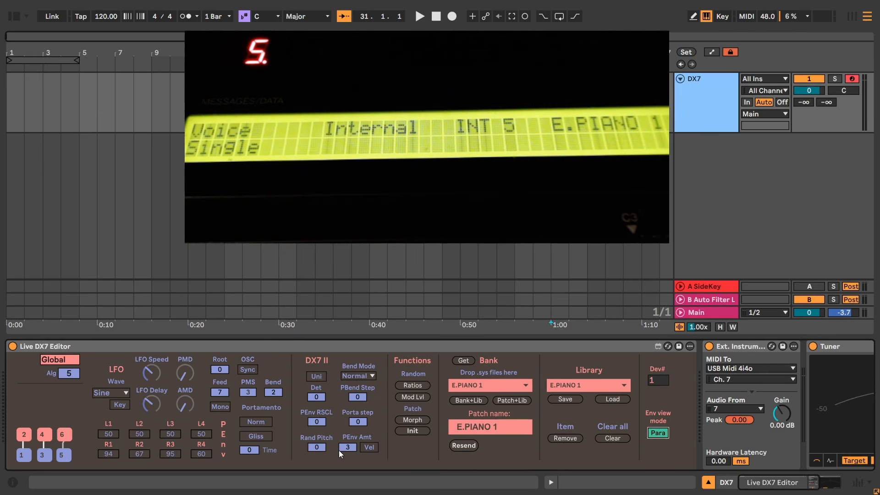
click(59, 360)
click(60, 370)
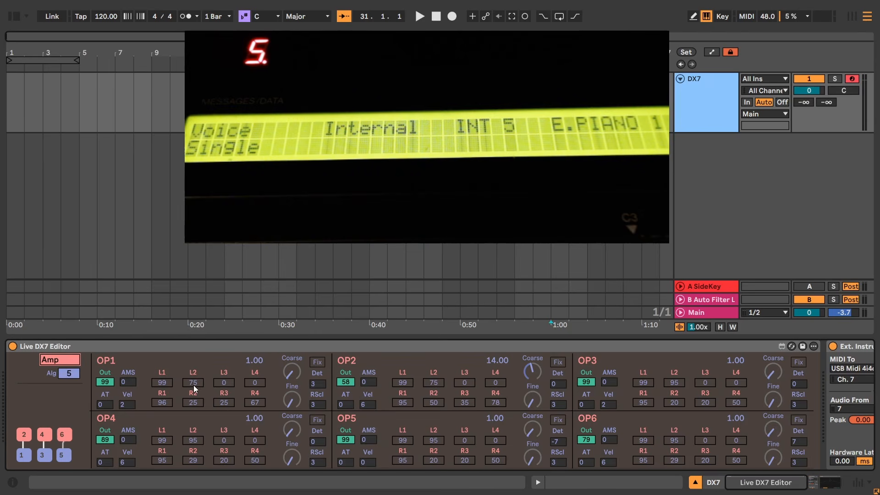
drag(194, 383, 224, 343)
drag(252, 384, 251, 377)
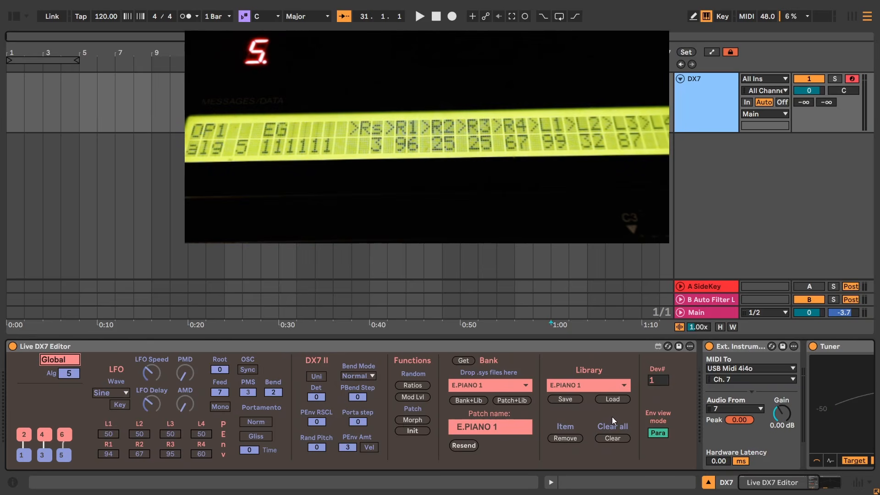
- Restore the graphical Env view and reshape OP6's key scaling above D3 into a rising exponential curve on the KScale page
click(656, 432)
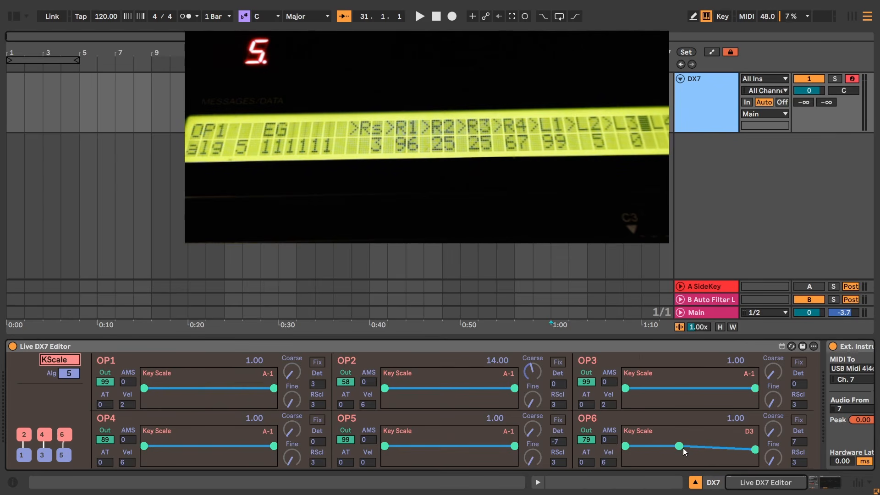
drag(743, 447, 754, 455)
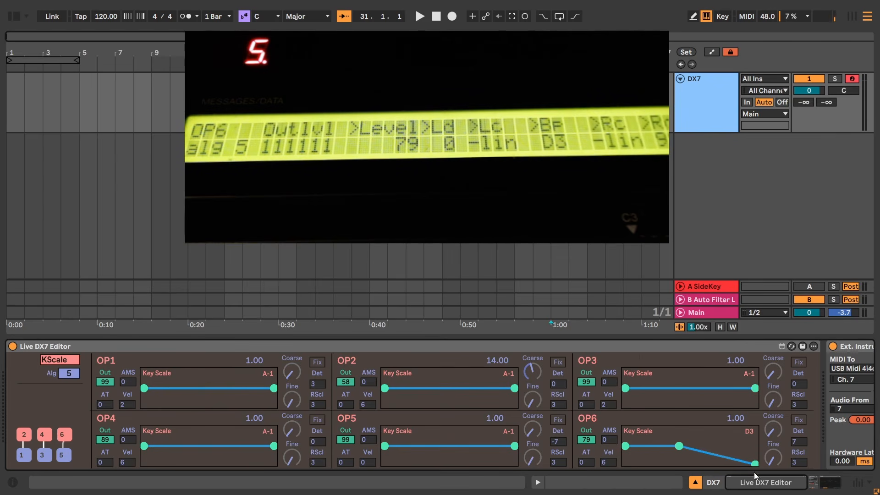
click(719, 454)
click(725, 453)
click(725, 454)
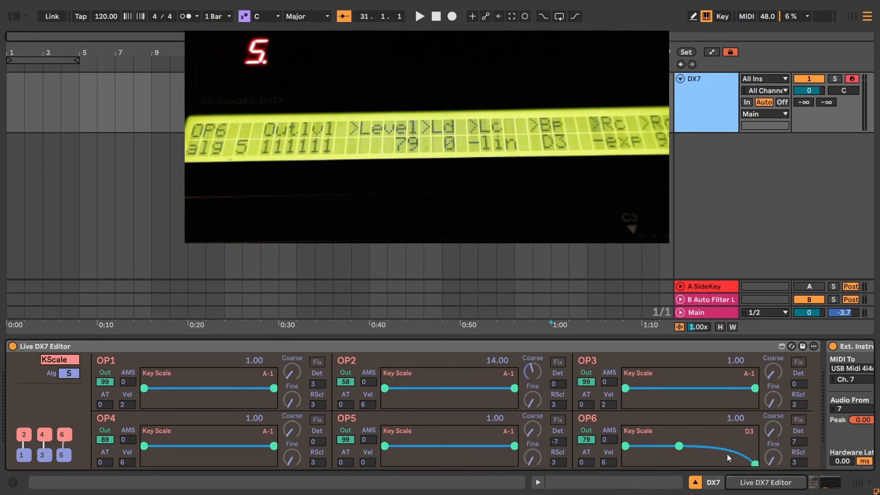
drag(753, 464, 759, 420)
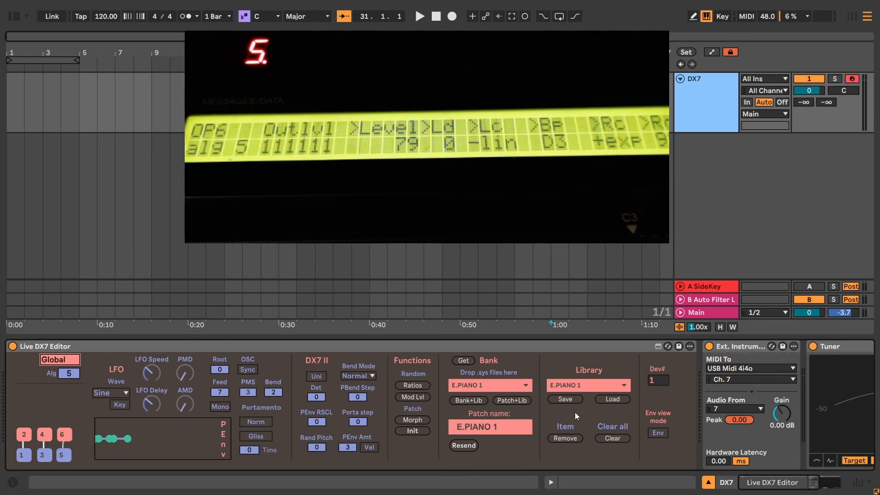
- Toggle the envelope view mode to Para and back to Env on the Global page, and open the Amp page
click(659, 433)
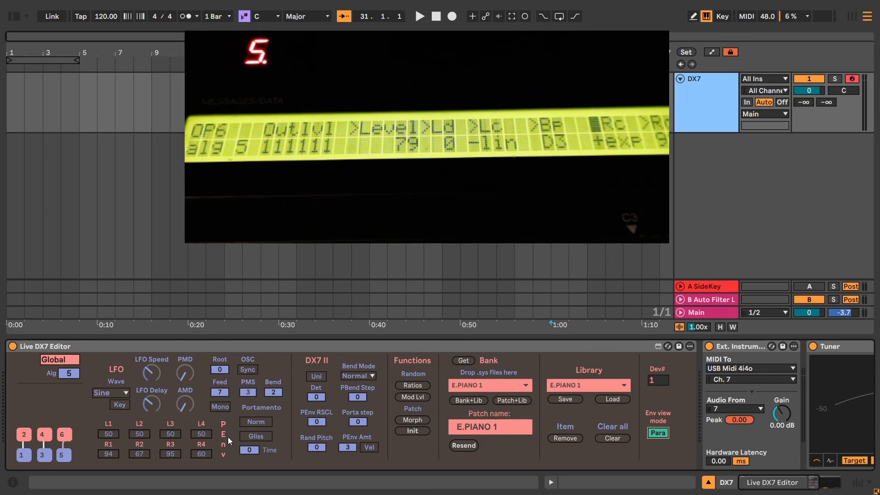
click(658, 433)
click(68, 358)
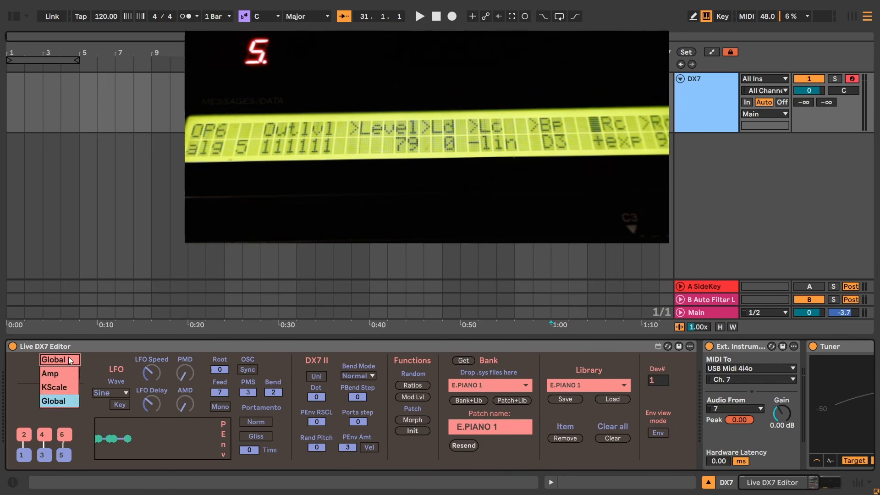
click(62, 372)
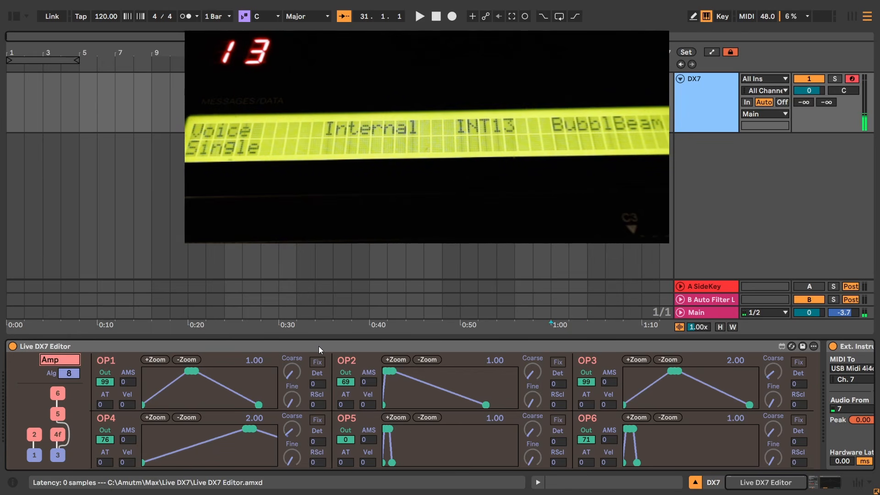
- Visit the Global page and check the automation and mapping options of OP2's output level on the Amp page
click(78, 360)
click(64, 400)
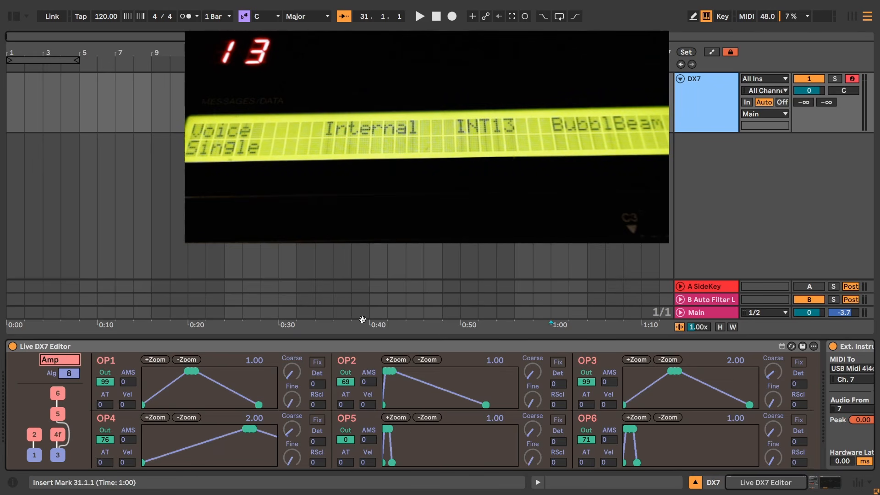
right_click(352, 383)
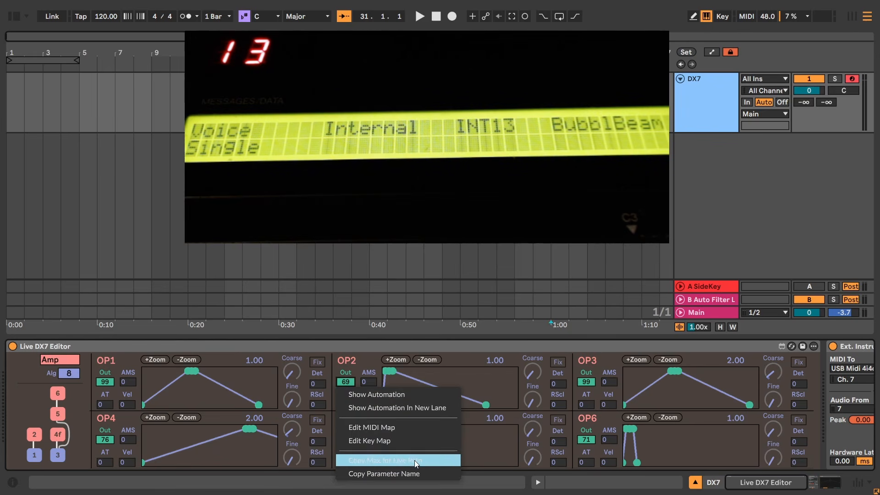
click(336, 344)
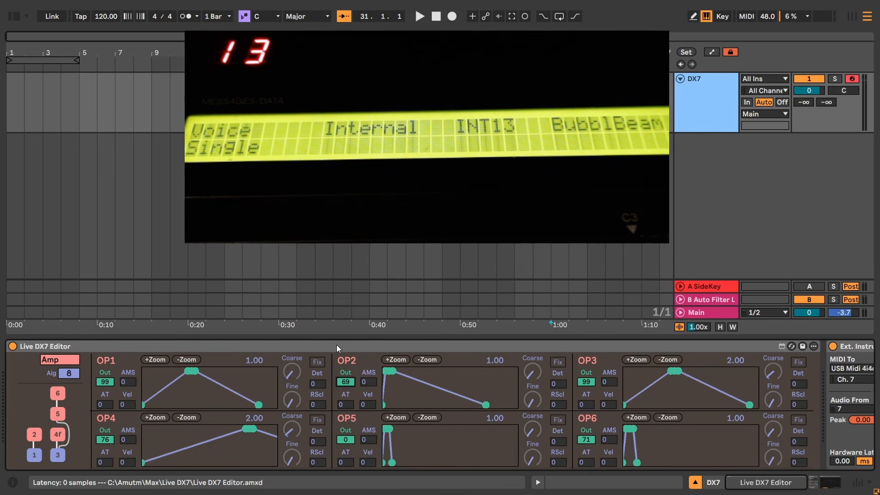
click(359, 347)
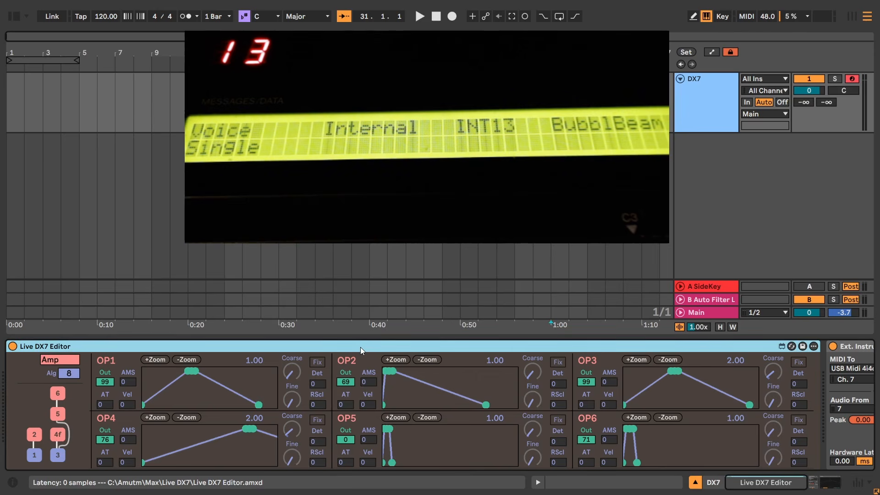